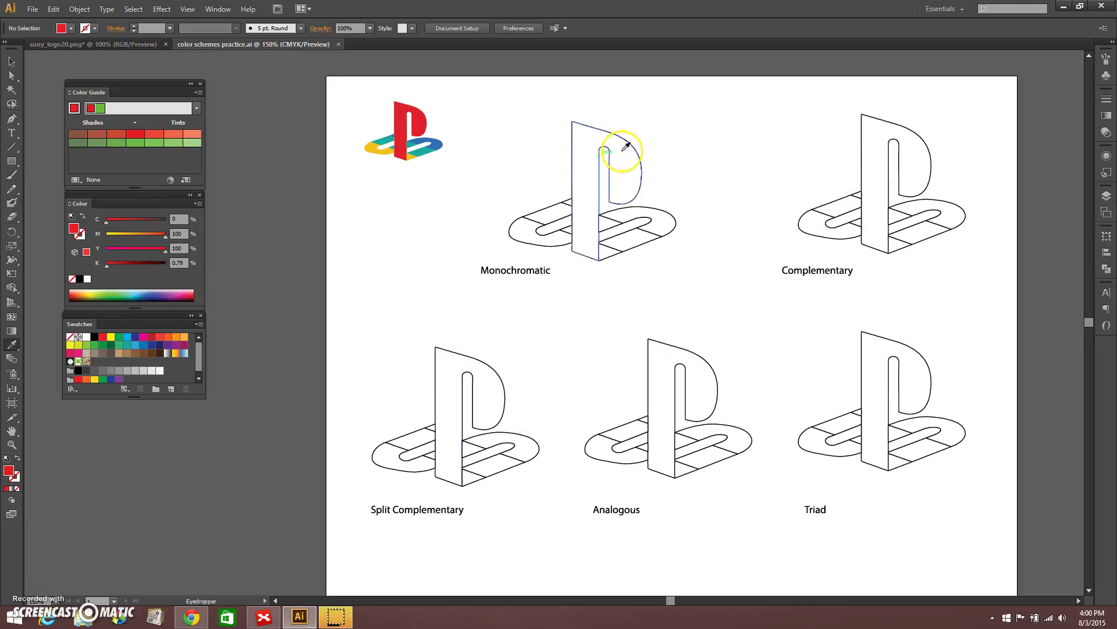
{"action": "scroll", "coordinate": [702, 350], "scroll_direction": "down", "scroll_amount": 1}
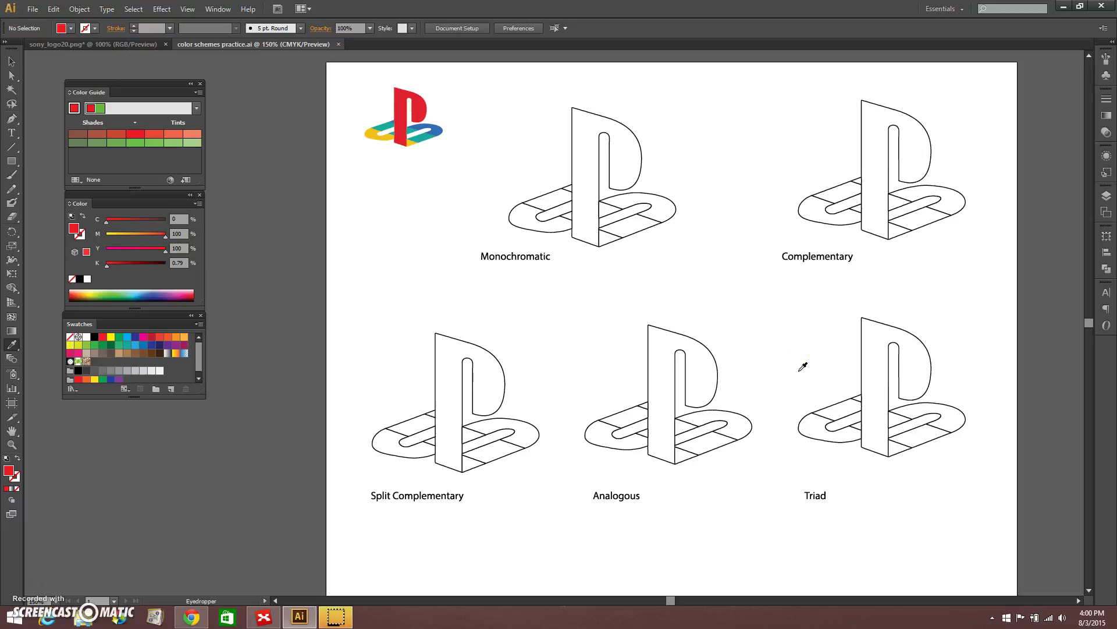
{"action": "scroll", "coordinate": [804, 365], "scroll_direction": "up", "scroll_amount": 1}
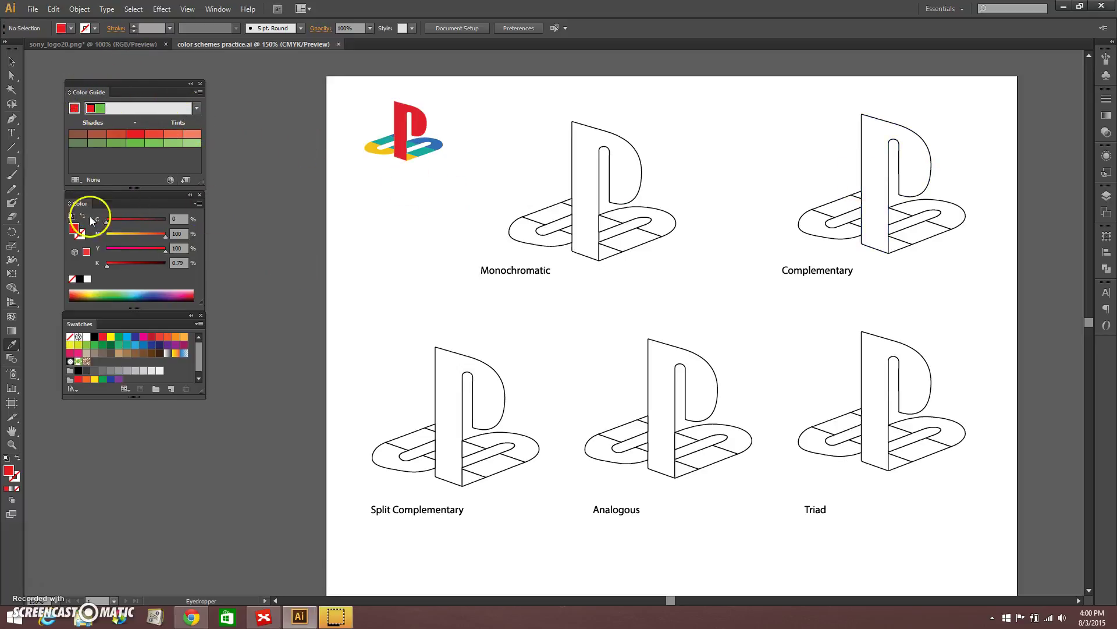
Step: Float the Swatches panel directly beneath the Color panel and make it slightly taller
{"action": "left_click_drag", "start_coordinate": [130, 315], "coordinate": [1107, 67]}
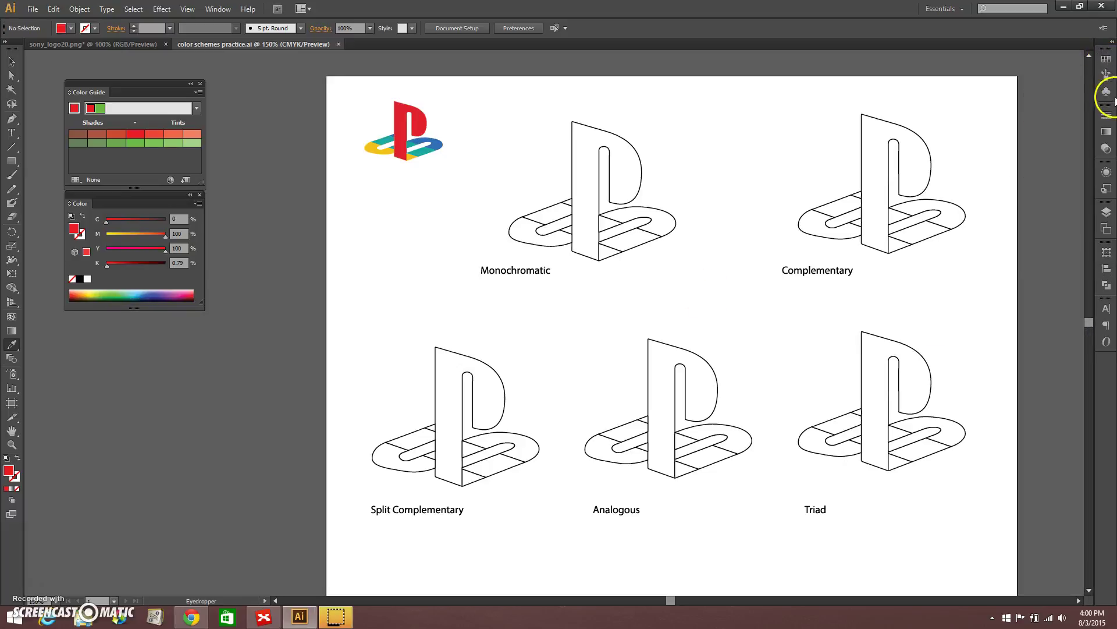
{"action": "left_click", "coordinate": [1107, 59]}
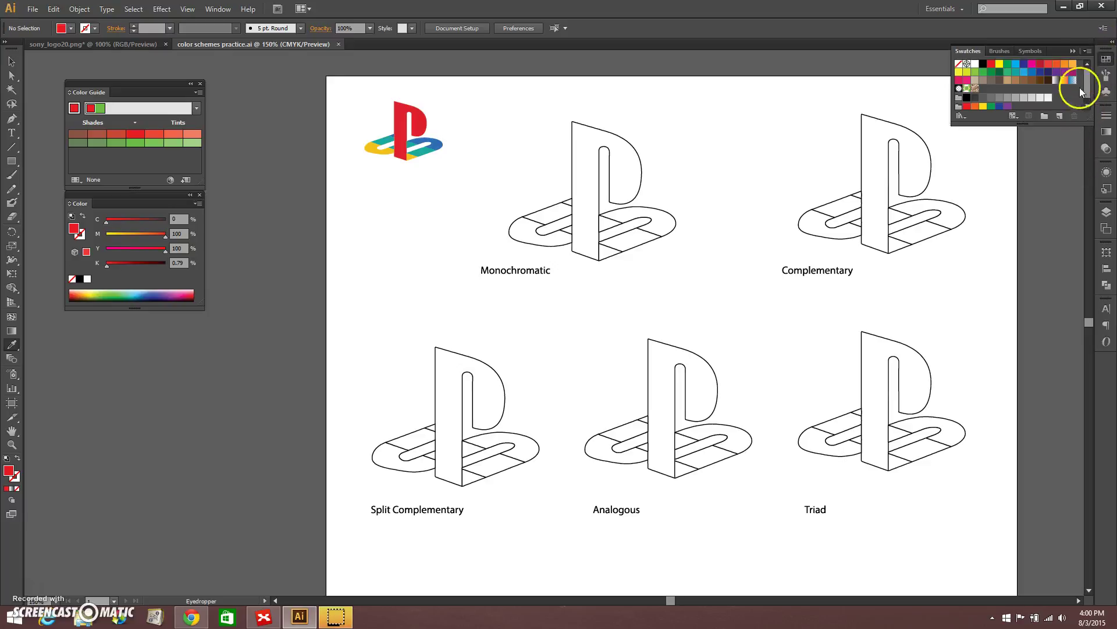
{"action": "mouse_move", "coordinate": [966, 51]}
{"action": "left_mouse_down"}
{"action": "mouse_move", "coordinate": [837, 129]}
{"action": "mouse_move", "coordinate": [99, 363]}
{"action": "mouse_move", "coordinate": [78, 324]}
{"action": "left_mouse_up"}
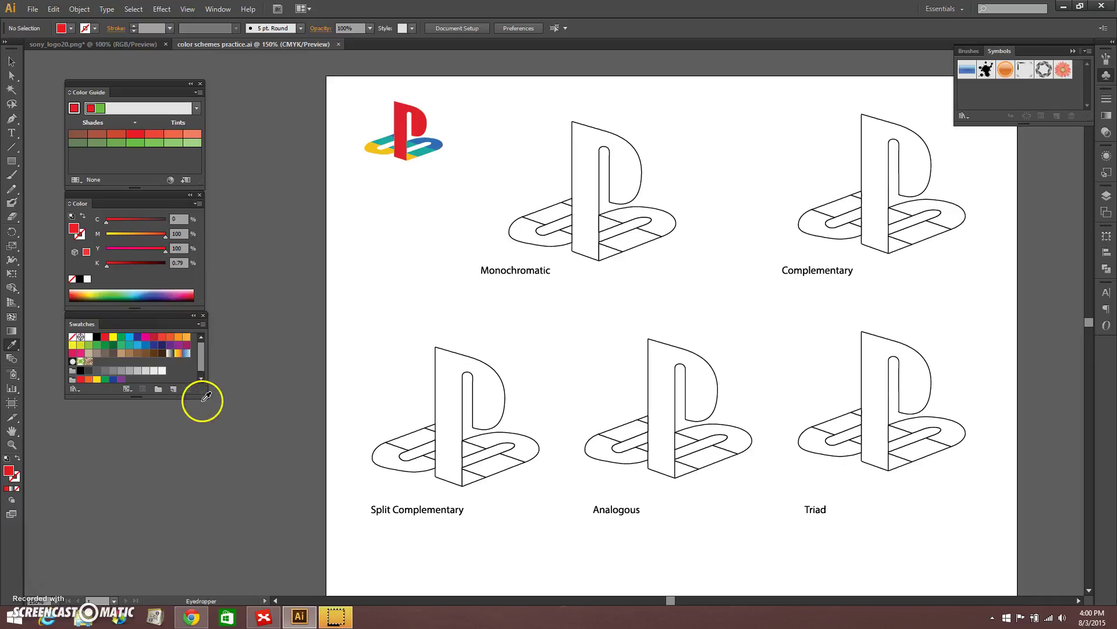
{"action": "left_click_drag", "start_coordinate": [203, 395], "coordinate": [198, 407]}
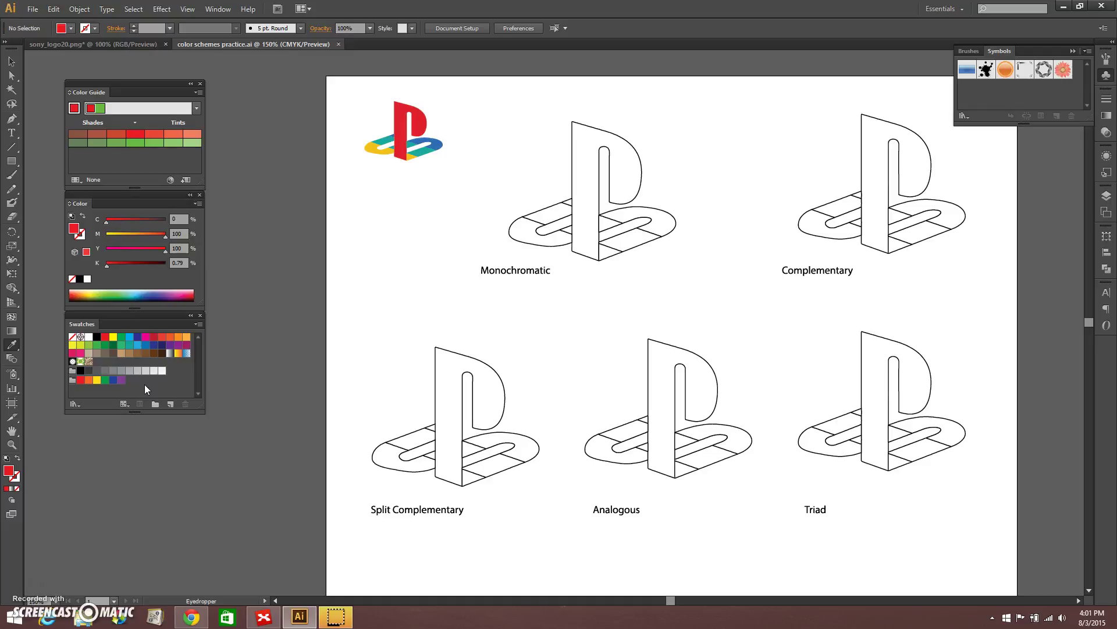
{"action": "left_click", "coordinate": [378, 266]}
{"action": "left_click", "coordinate": [608, 278]}
{"action": "left_click", "coordinate": [563, 284]}
Step: Configure the Color Guide options to 3 steps and 50% variation
{"action": "left_click", "coordinate": [199, 92]}
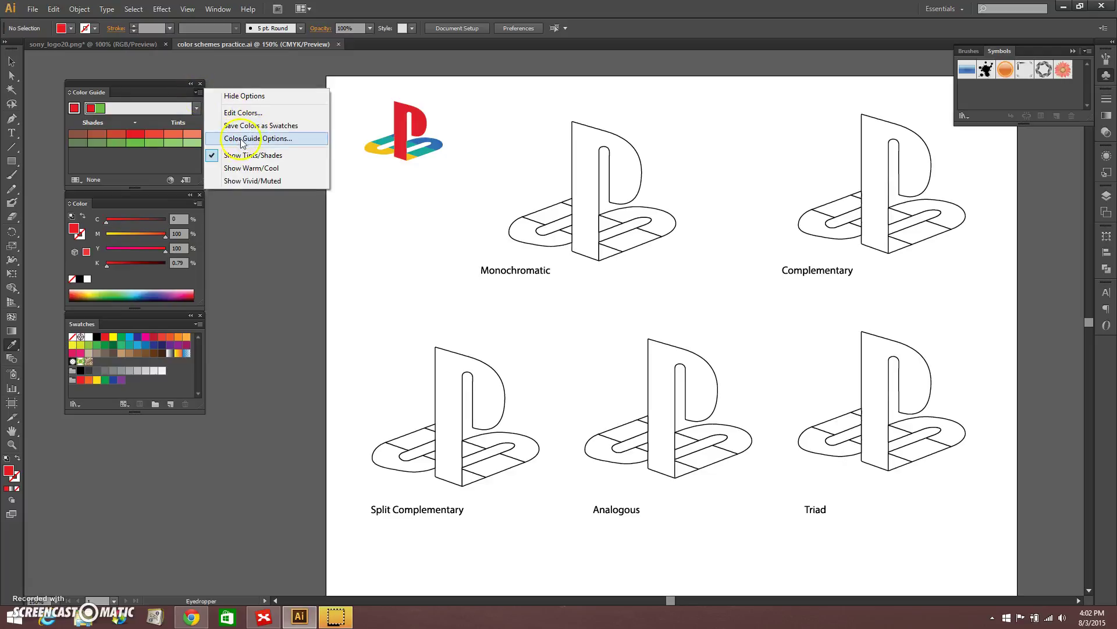
{"action": "left_click", "coordinate": [287, 140]}
{"action": "left_click_drag", "start_coordinate": [581, 257], "coordinate": [367, 203]}
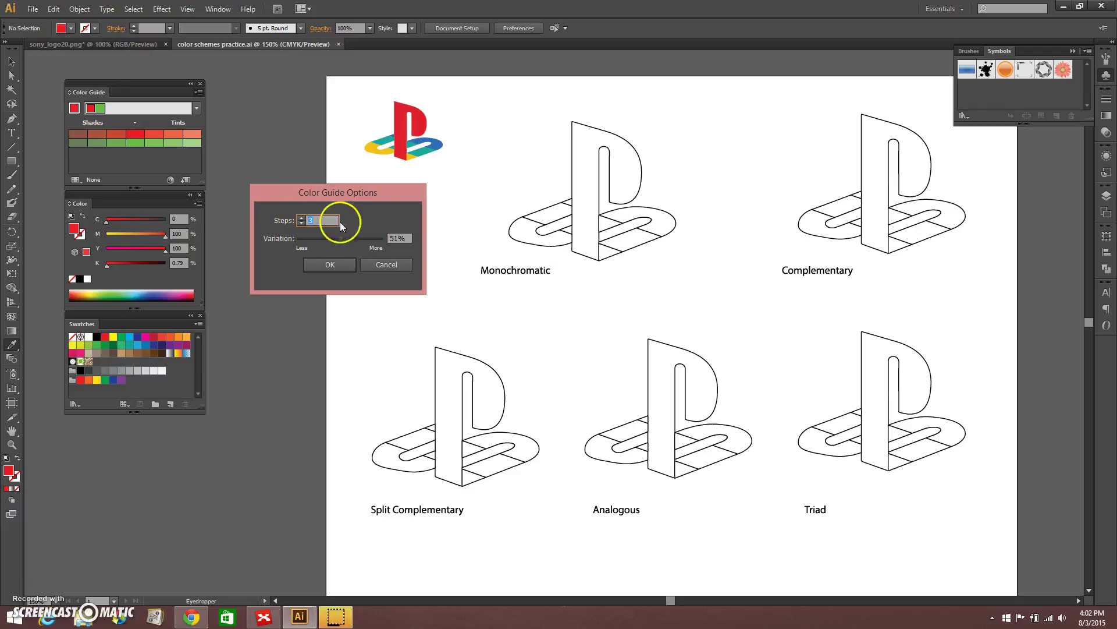
{"action": "left_click", "coordinate": [302, 217]}
{"action": "left_click", "coordinate": [302, 217]}
{"action": "left_click", "coordinate": [200, 142]}
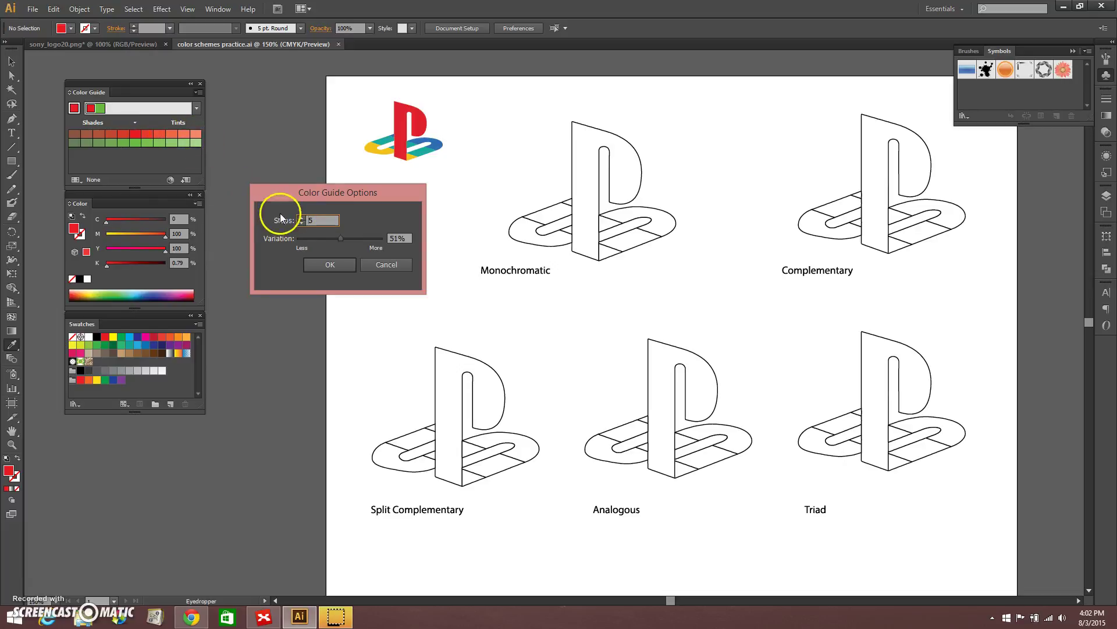
{"action": "left_click", "coordinate": [302, 222]}
{"action": "left_click", "coordinate": [302, 222]}
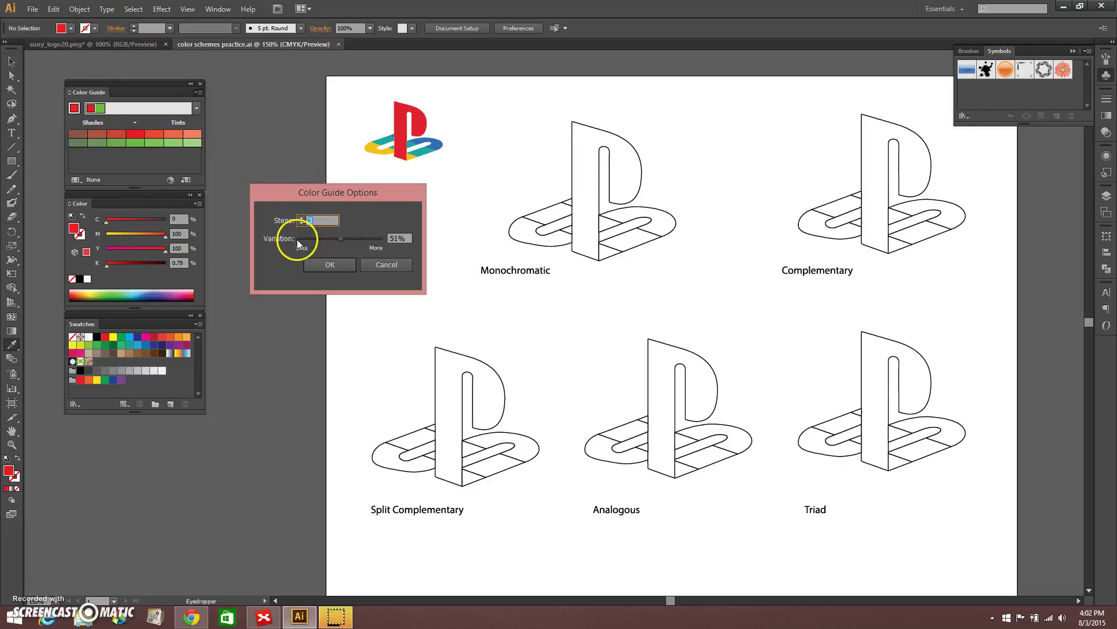
{"action": "mouse_move", "coordinate": [342, 239]}
{"action": "left_mouse_down"}
{"action": "mouse_move", "coordinate": [292, 240]}
{"action": "mouse_move", "coordinate": [340, 244]}
{"action": "left_mouse_up"}
{"action": "left_click", "coordinate": [220, 221]}
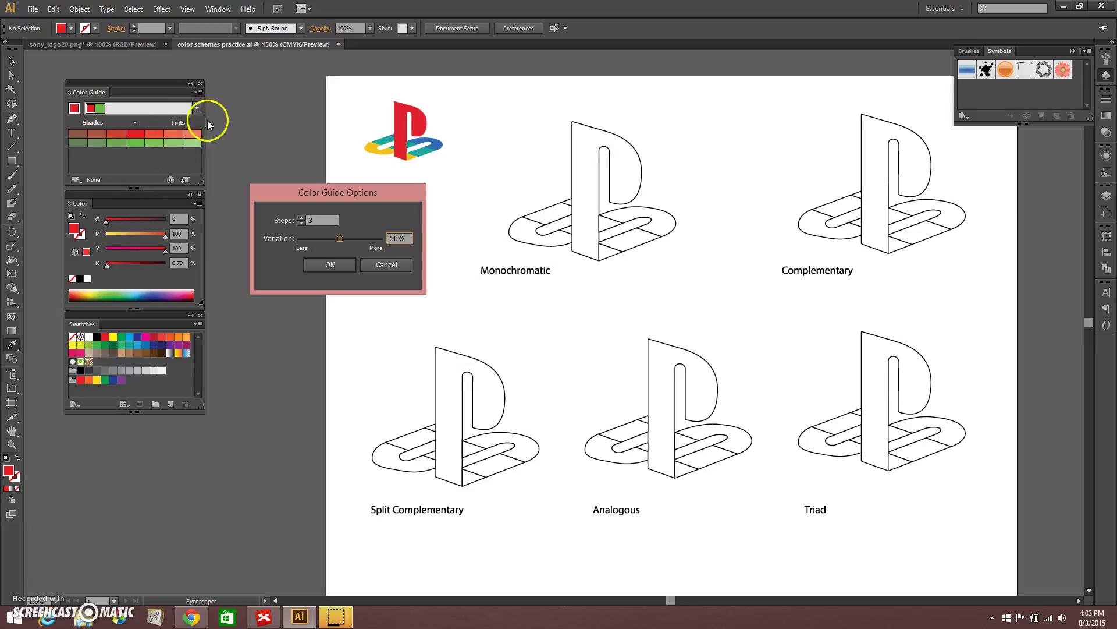
{"action": "left_click", "coordinate": [330, 263]}
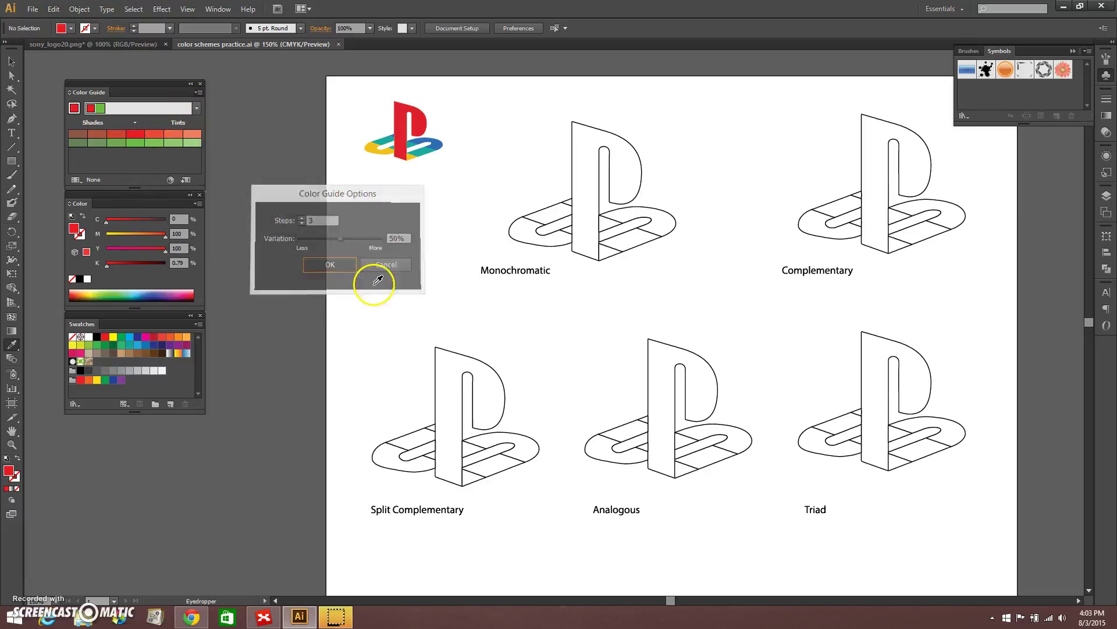
Step: Examine the Color Guide's harmony rules for the red base color, from Complementary through Pentagram
{"action": "left_click", "coordinate": [196, 108]}
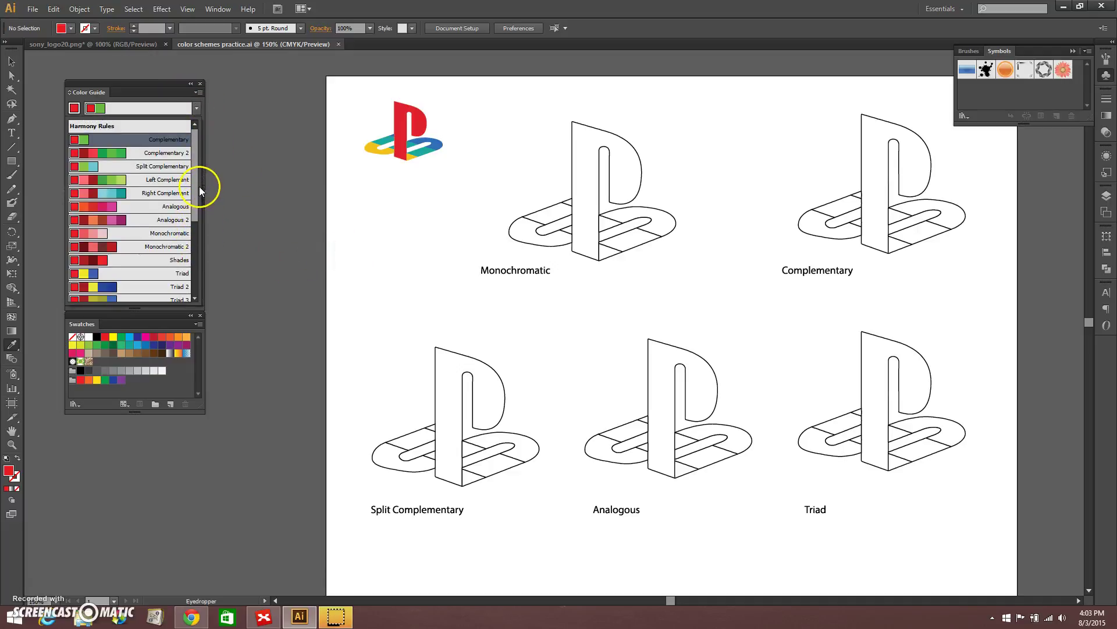
{"action": "mouse_move", "coordinate": [195, 172]}
{"action": "left_mouse_down"}
{"action": "mouse_move", "coordinate": [197, 239]}
{"action": "mouse_move", "coordinate": [194, 157]}
{"action": "left_mouse_up"}
{"action": "left_click_drag", "start_coordinate": [194, 195], "coordinate": [196, 239]}
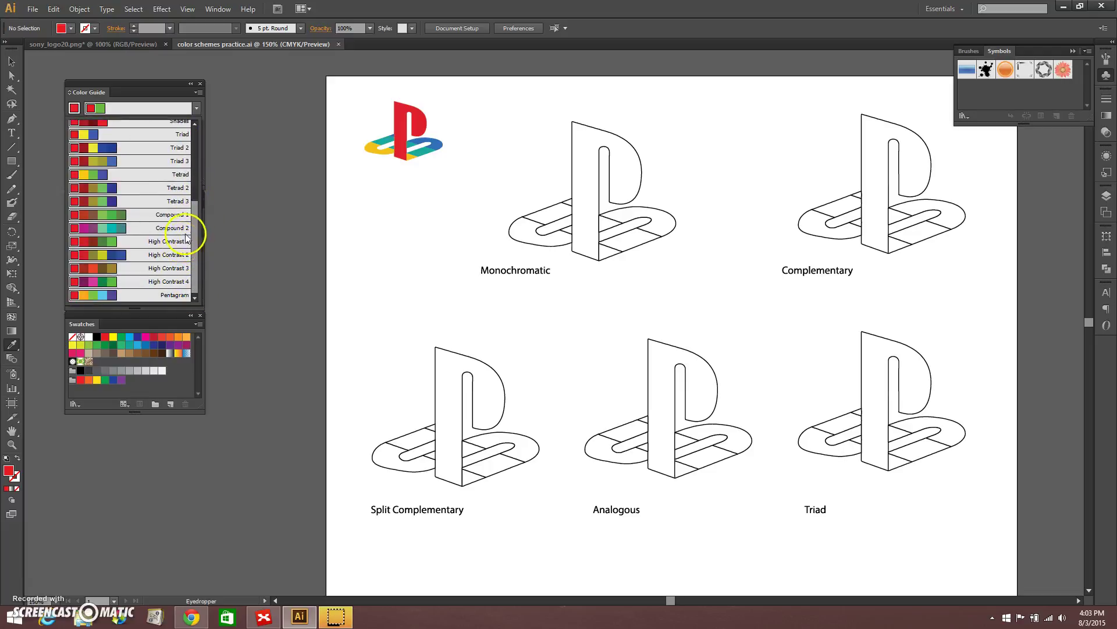
{"action": "left_click_drag", "start_coordinate": [194, 239], "coordinate": [195, 154]}
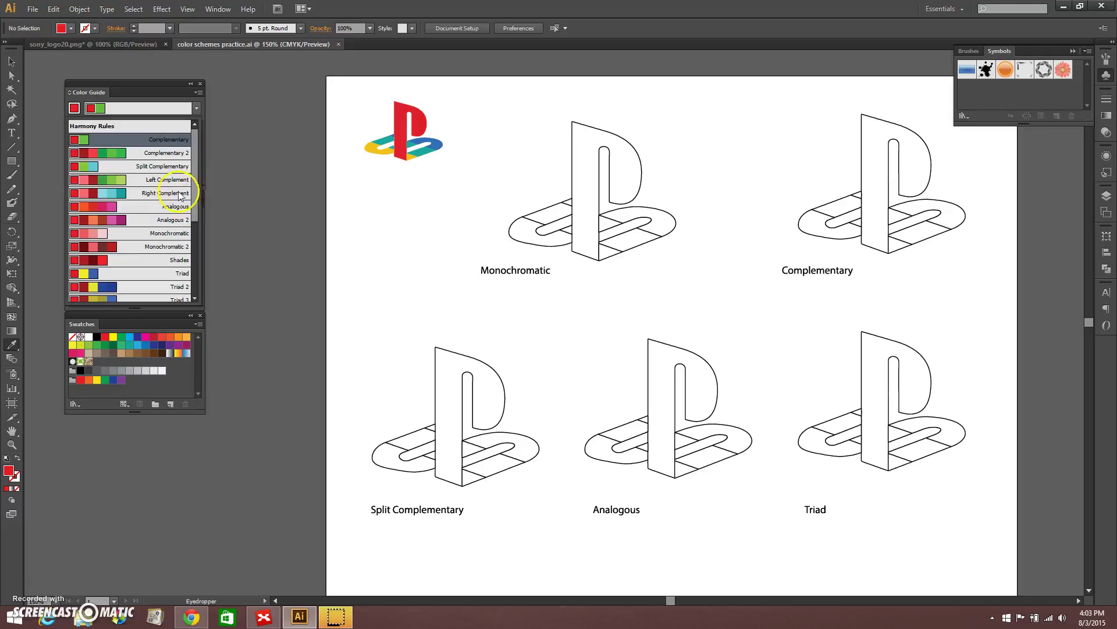
{"action": "left_click_drag", "start_coordinate": [195, 193], "coordinate": [198, 152]}
{"action": "left_click", "coordinate": [159, 155]}
{"action": "left_click", "coordinate": [174, 158]}
{"action": "left_click", "coordinate": [177, 141]}
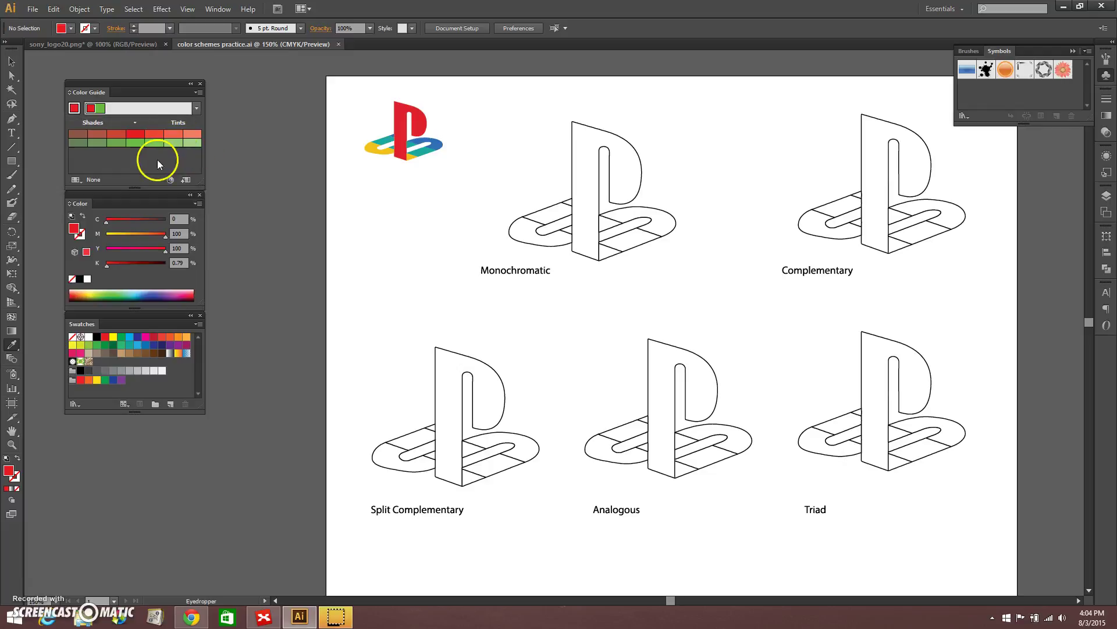
{"action": "left_click", "coordinate": [194, 108]}
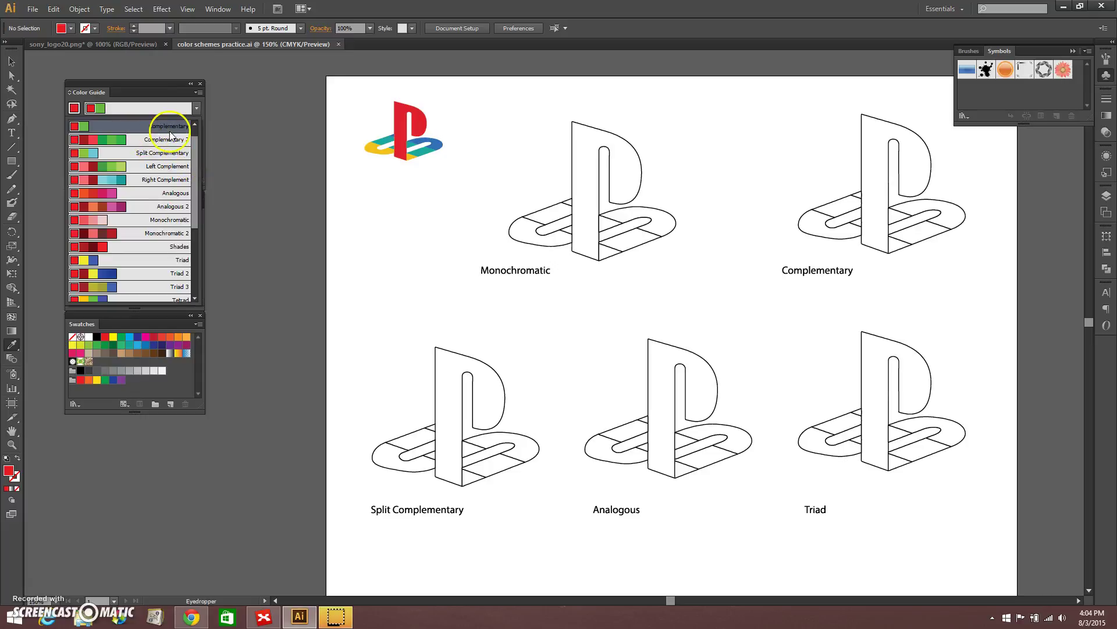
{"action": "left_click", "coordinate": [176, 128]}
Step: Apply the Monochromatic harmony rule to the red base color
{"action": "left_click", "coordinate": [197, 110]}
{"action": "left_click", "coordinate": [166, 221]}
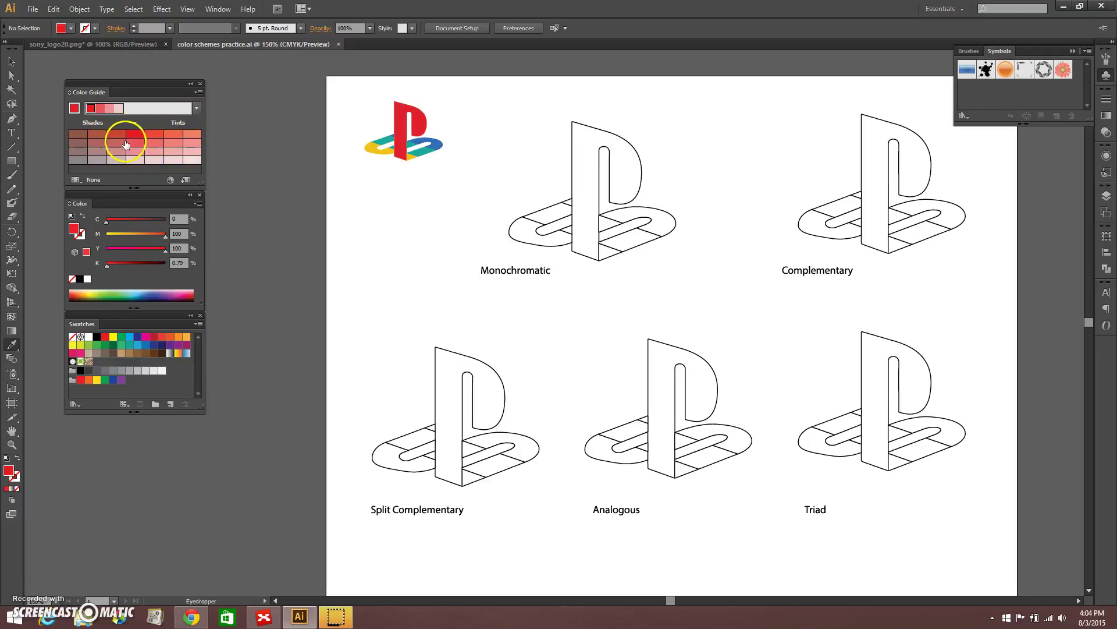
{"action": "left_click", "coordinate": [105, 213]}
Step: Add the red, a medium pink, a pale pink and two progressively darker red shades from the Color Guide to the Swatches
{"action": "left_click_drag", "start_coordinate": [134, 138], "coordinate": [98, 364]}
{"action": "left_click_drag", "start_coordinate": [158, 153], "coordinate": [123, 357]}
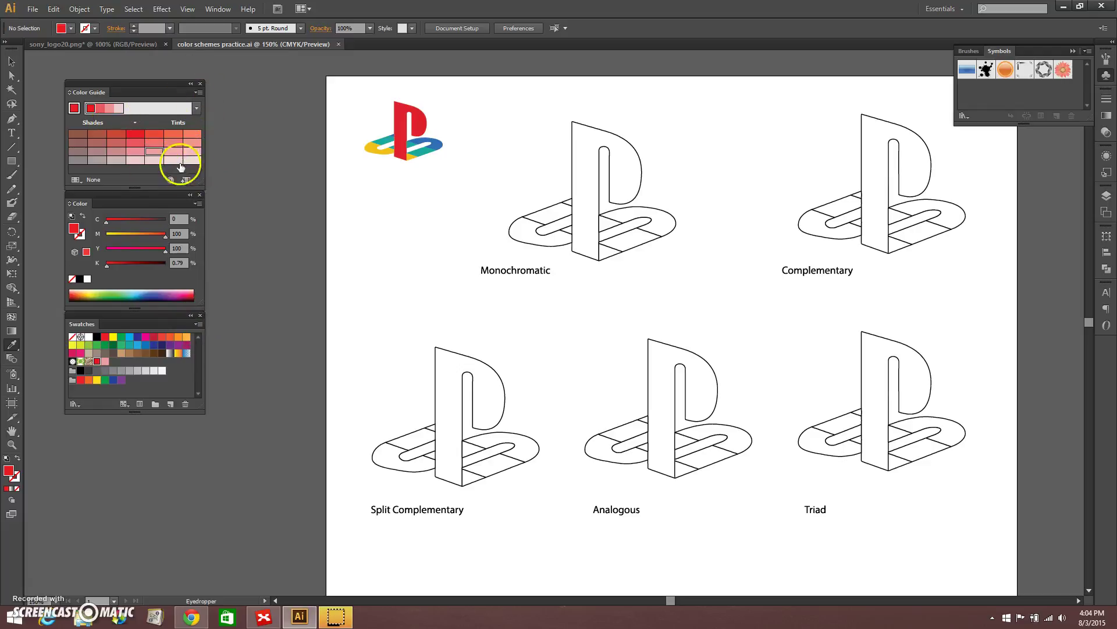
{"action": "left_click_drag", "start_coordinate": [178, 160], "coordinate": [112, 361]}
{"action": "left_click_drag", "start_coordinate": [115, 140], "coordinate": [127, 364]}
{"action": "left_click_drag", "start_coordinate": [97, 133], "coordinate": [128, 360]}
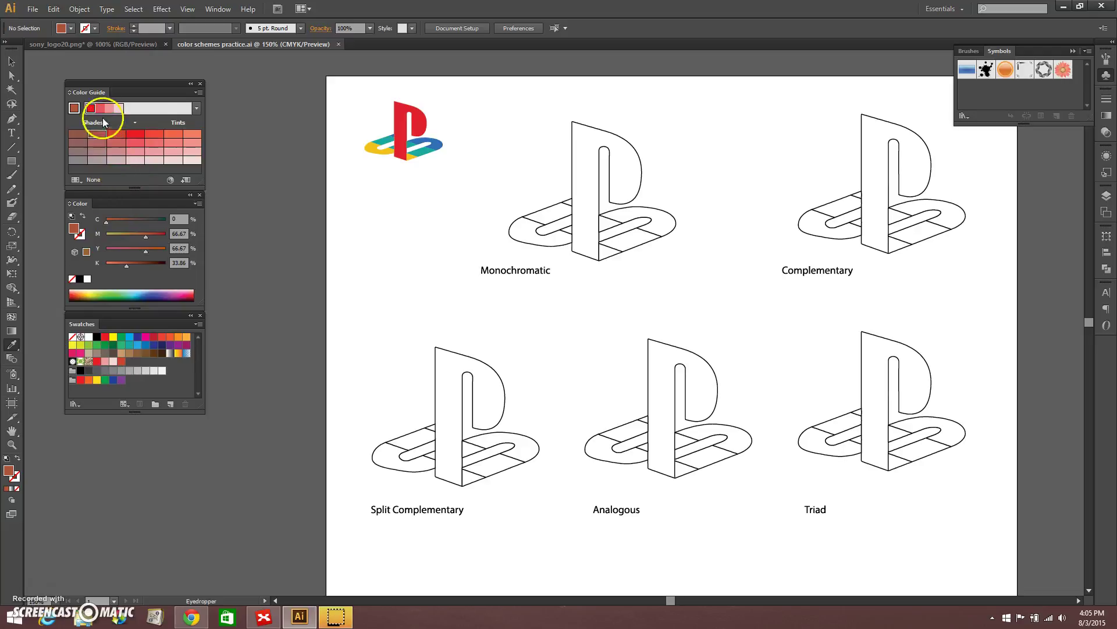
{"action": "left_click_drag", "start_coordinate": [96, 135], "coordinate": [164, 359]}
{"action": "left_click", "coordinate": [81, 136]}
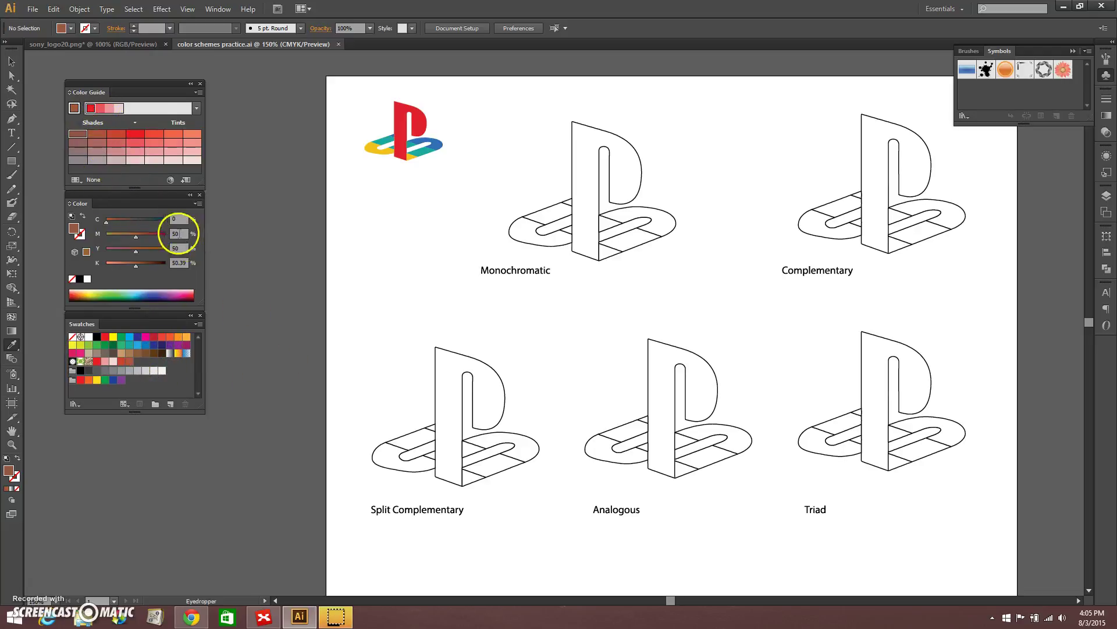
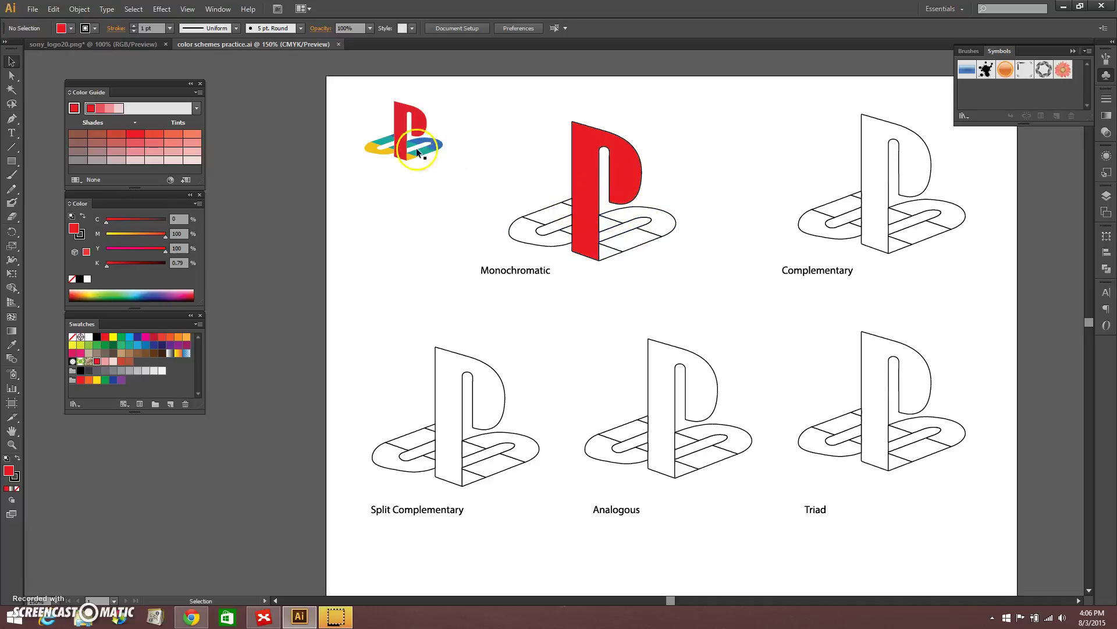
Step: Fill the Monochromatic logo's right upper curve and the small piece left of the P's top edge with the brownish-red swatch
{"action": "left_click", "coordinate": [673, 230]}
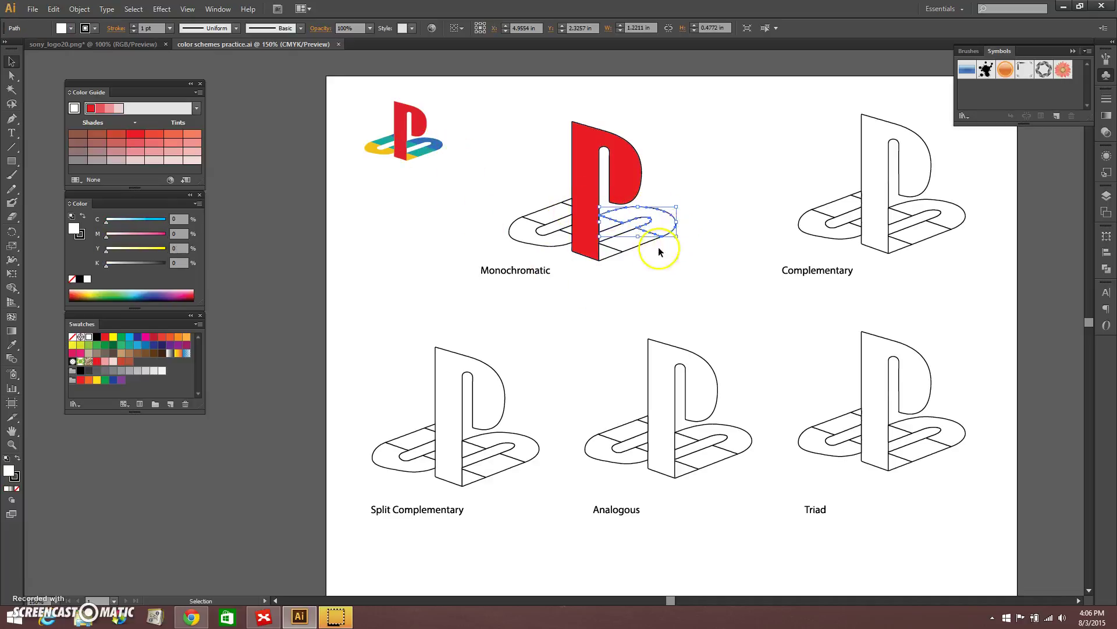
{"action": "left_click", "coordinate": [130, 361]}
{"action": "left_click", "coordinate": [571, 204]}
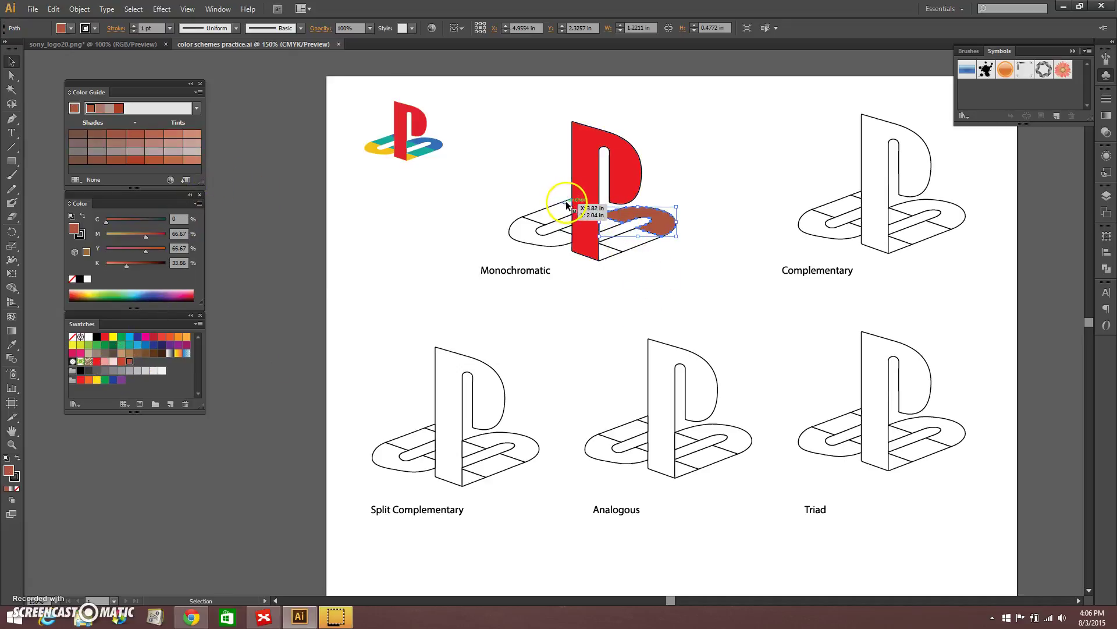
{"action": "left_click", "coordinate": [129, 361]}
{"action": "left_click", "coordinate": [727, 331]}
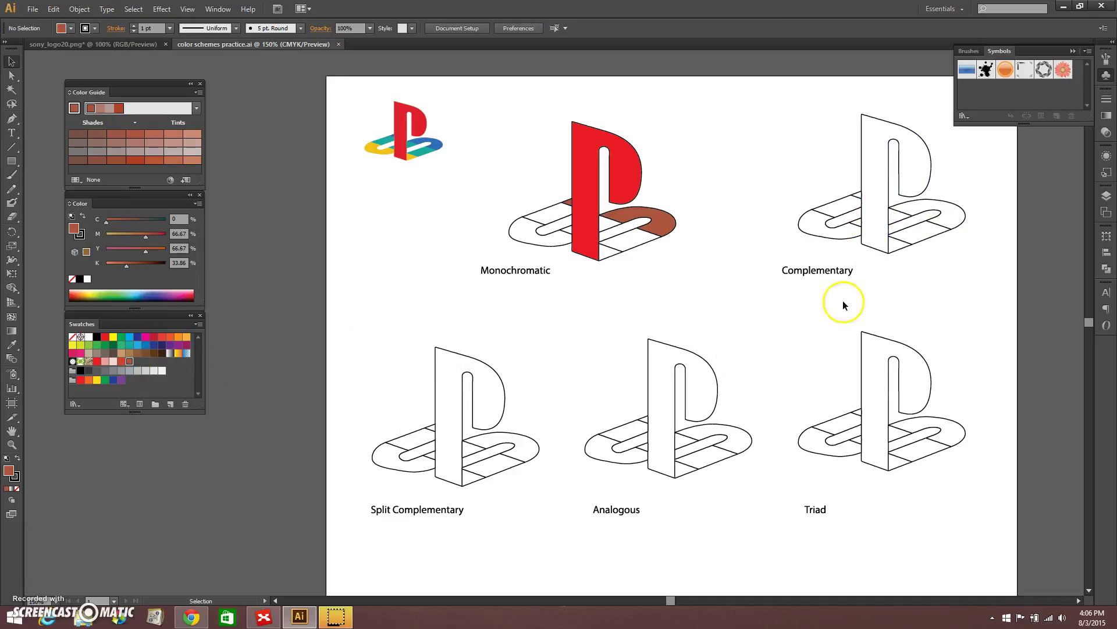
Step: Fill the Monochromatic logo's lower-right band, both small inner pieces beside the P and the upper-left band with the medium dark red swatch
{"action": "left_click_drag", "start_coordinate": [399, 142], "coordinate": [404, 149]}
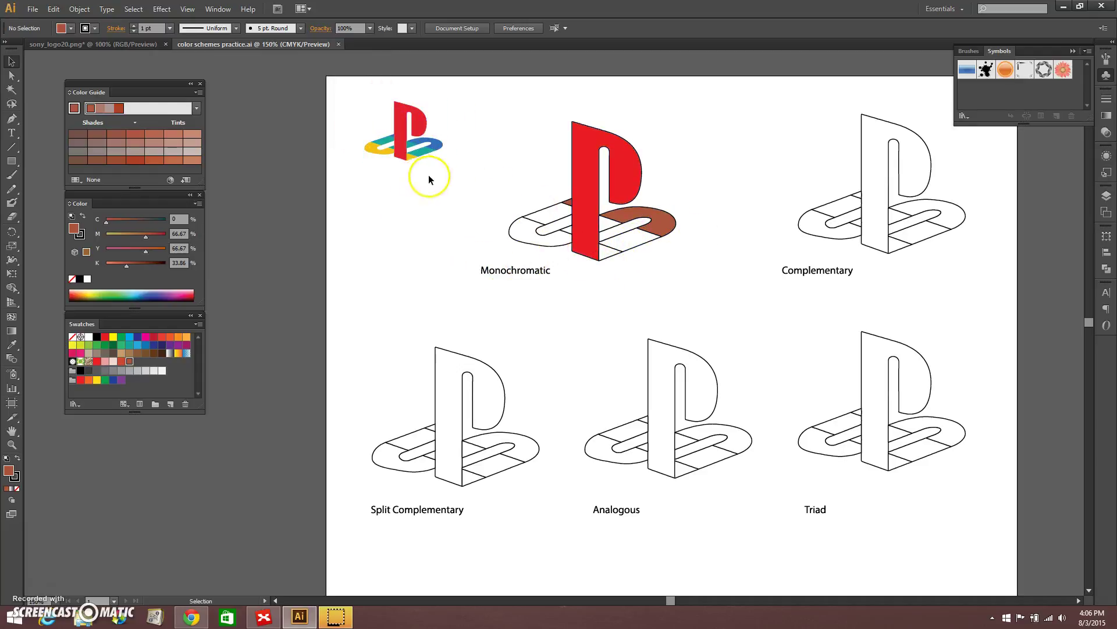
{"action": "left_click", "coordinate": [121, 361]}
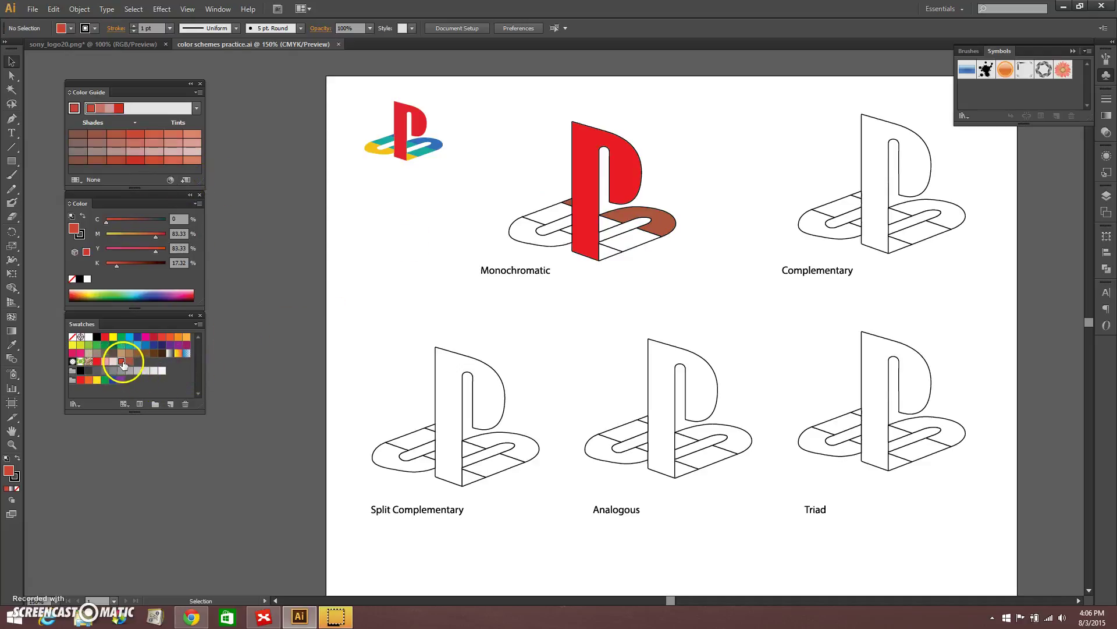
{"action": "left_click", "coordinate": [642, 243]}
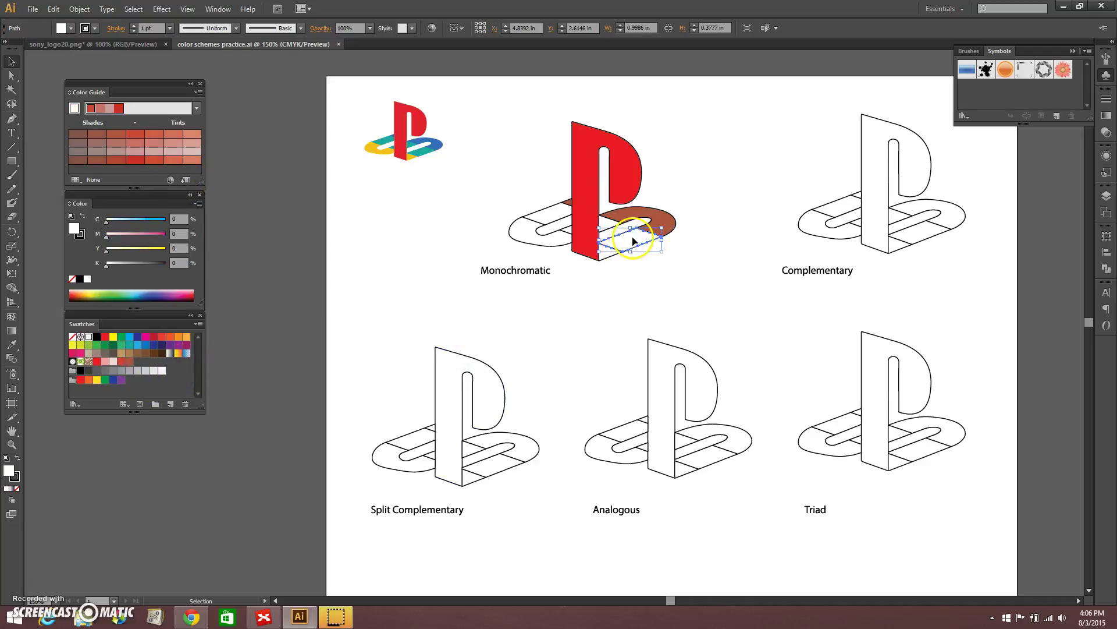
{"action": "left_click", "coordinate": [124, 364]}
{"action": "left_click", "coordinate": [565, 229]}
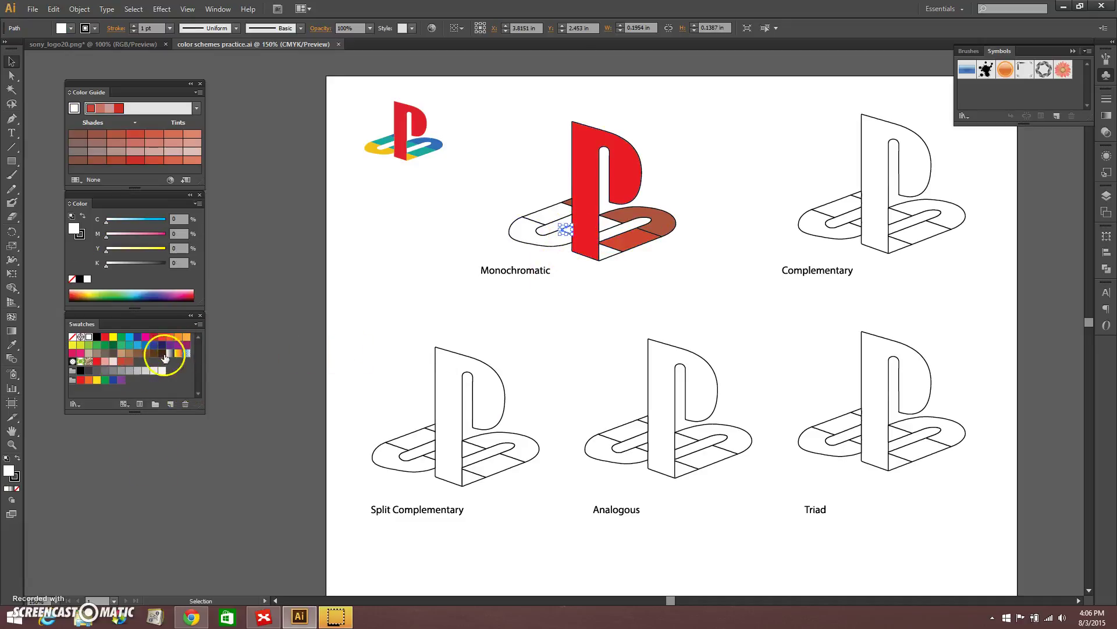
{"action": "left_click", "coordinate": [119, 365]}
{"action": "left_click", "coordinate": [606, 223]}
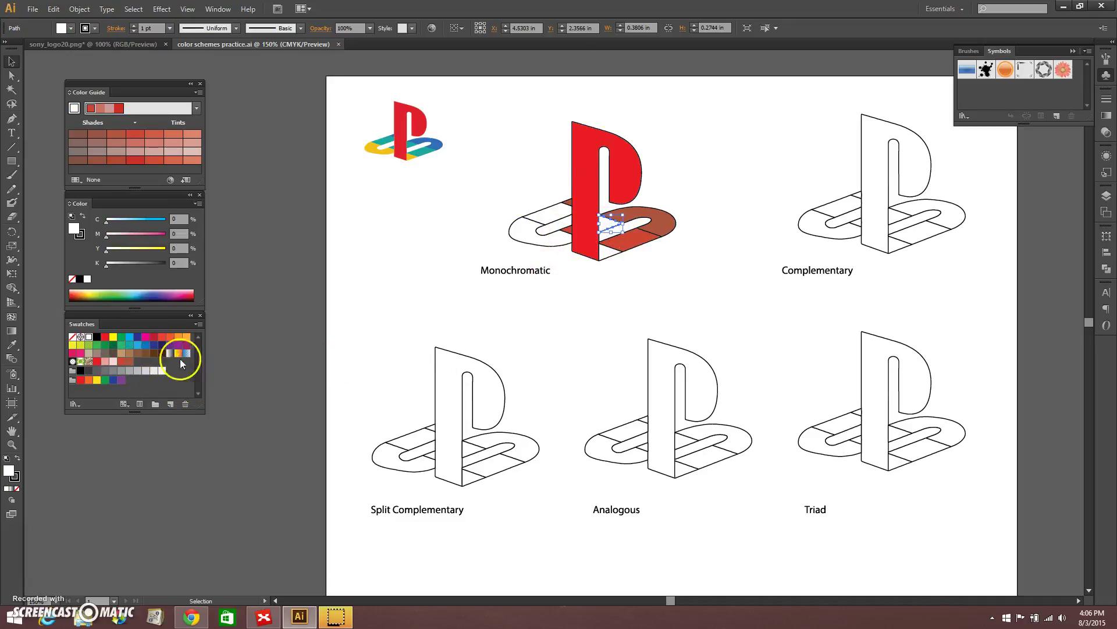
{"action": "left_click", "coordinate": [125, 365]}
{"action": "left_click", "coordinate": [549, 213]}
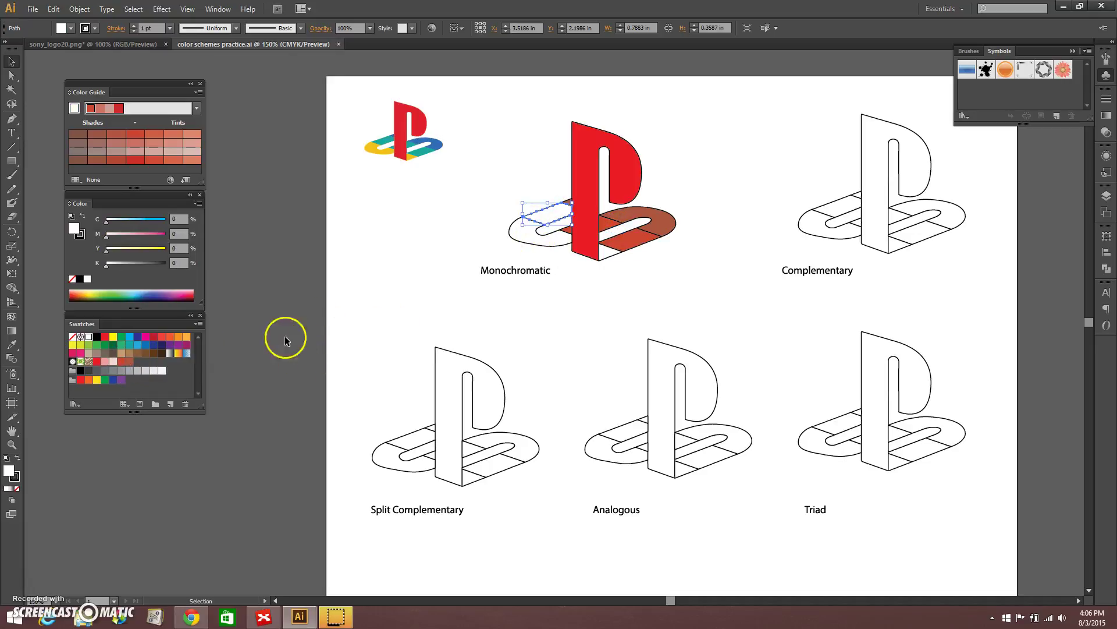
{"action": "left_click", "coordinate": [121, 362]}
{"action": "left_click", "coordinate": [690, 297]}
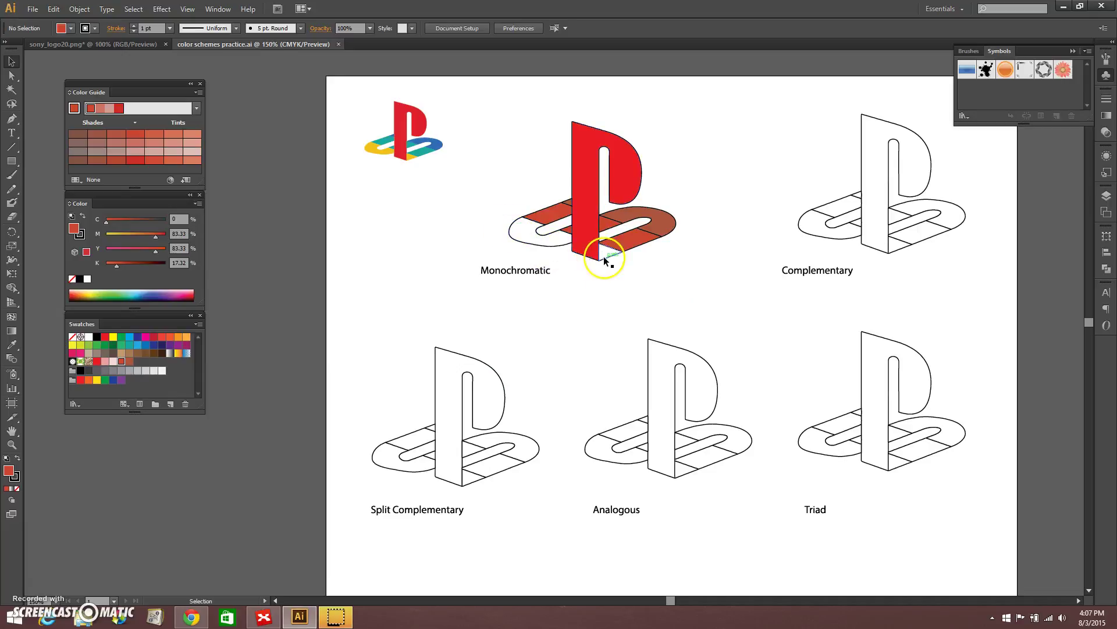
Step: Fill the Monochromatic logo's lower-left curve and the small triangle beside the P's base with the medium pink swatch
{"action": "left_click", "coordinate": [532, 242]}
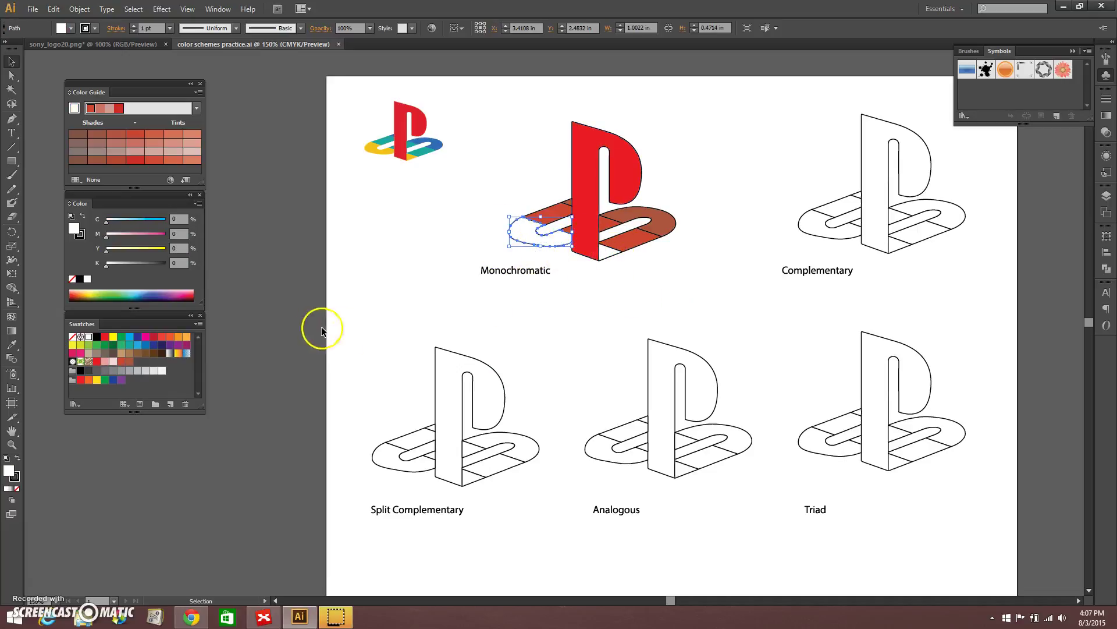
{"action": "left_click", "coordinate": [104, 361]}
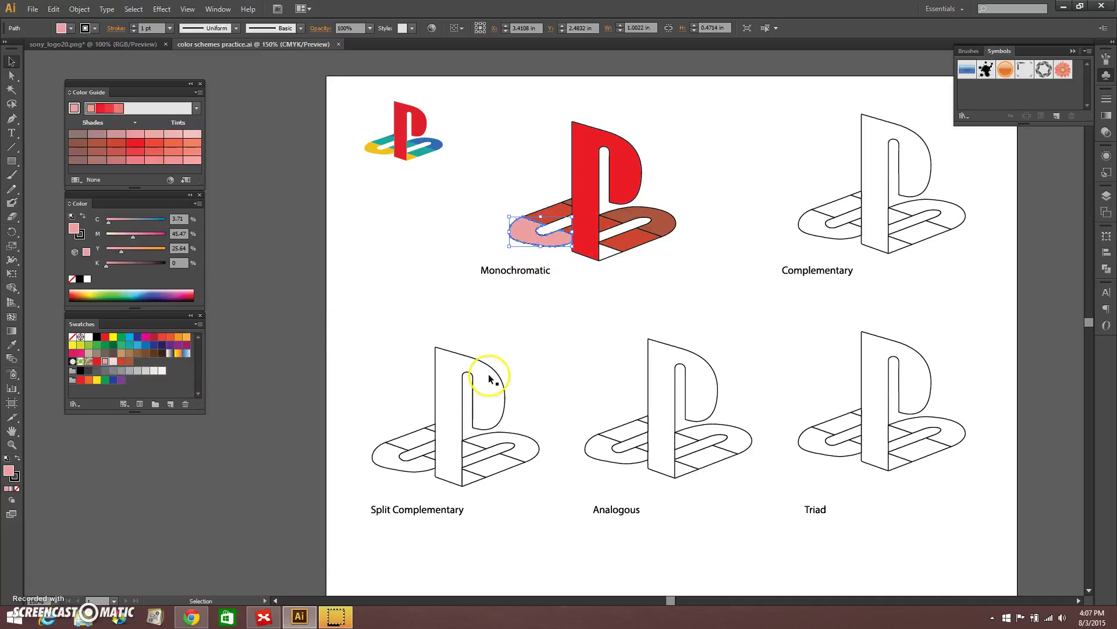
{"action": "left_click", "coordinate": [608, 256]}
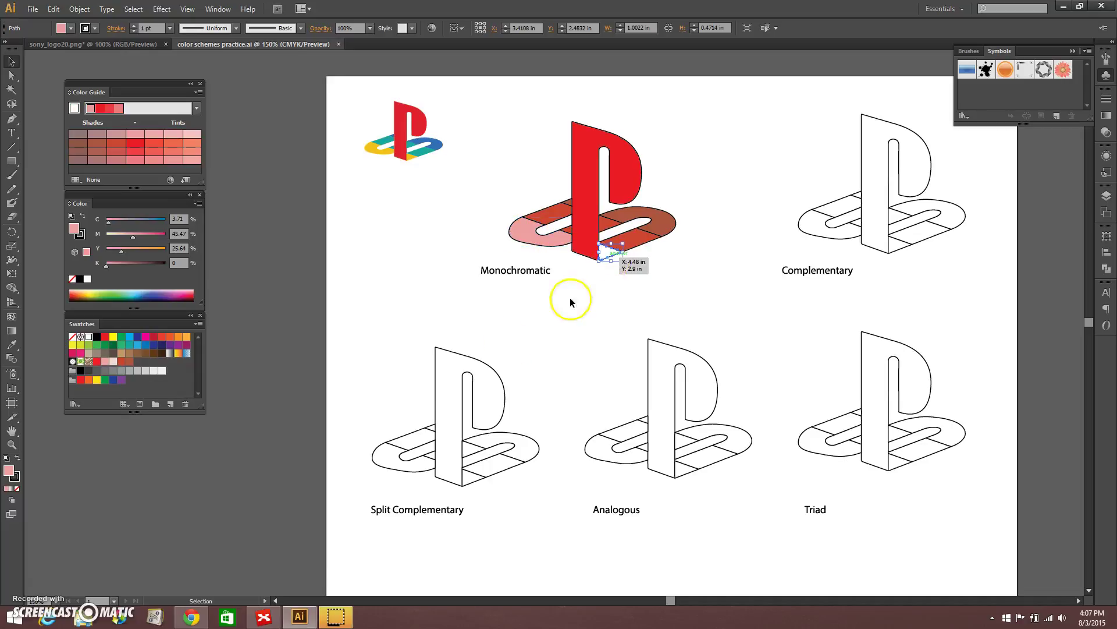
{"action": "left_click", "coordinate": [104, 361]}
{"action": "left_click", "coordinate": [586, 358]}
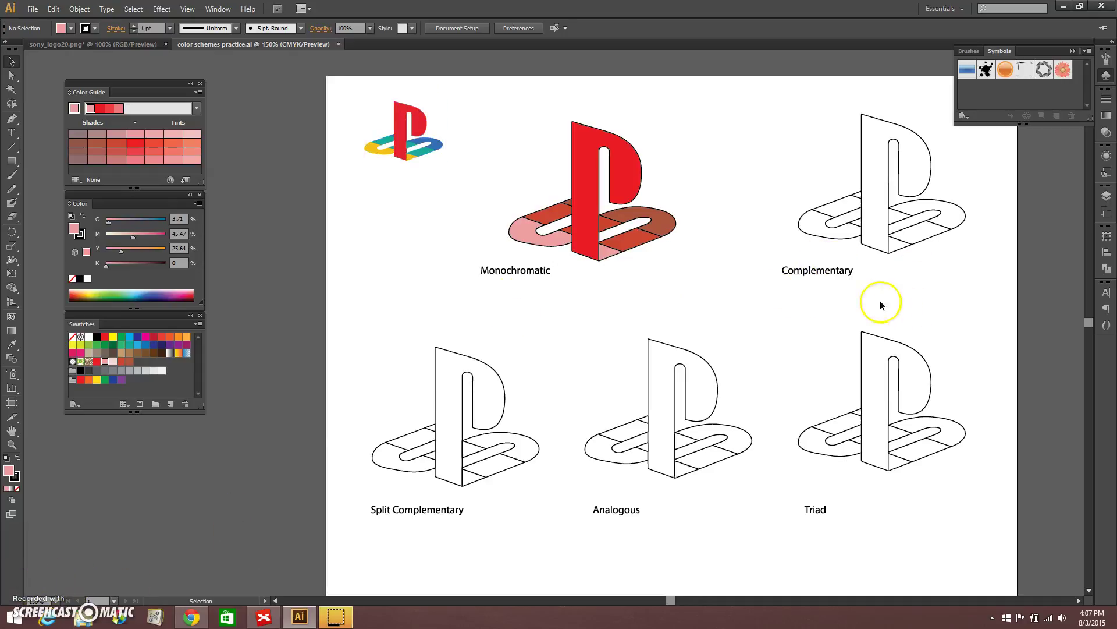
Step: Mix a deep blue of C 100, M 35, Y 0, K 29 and make it the Color Guide's base color
{"action": "left_click", "coordinate": [142, 295]}
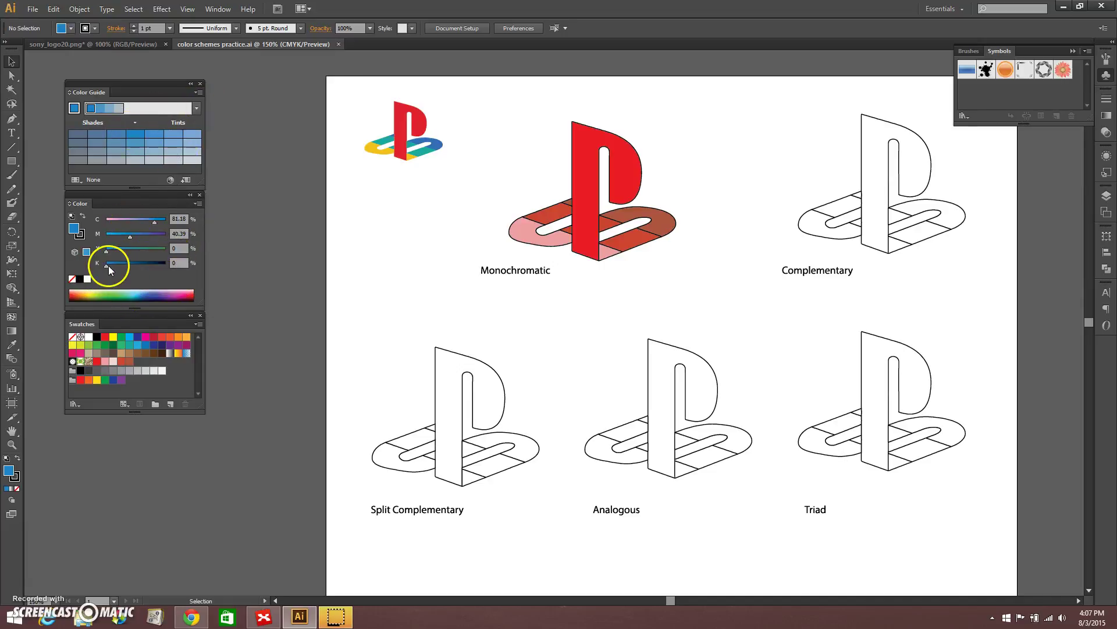
{"action": "left_click_drag", "start_coordinate": [106, 266], "coordinate": [127, 237]}
{"action": "left_click", "coordinate": [135, 134]}
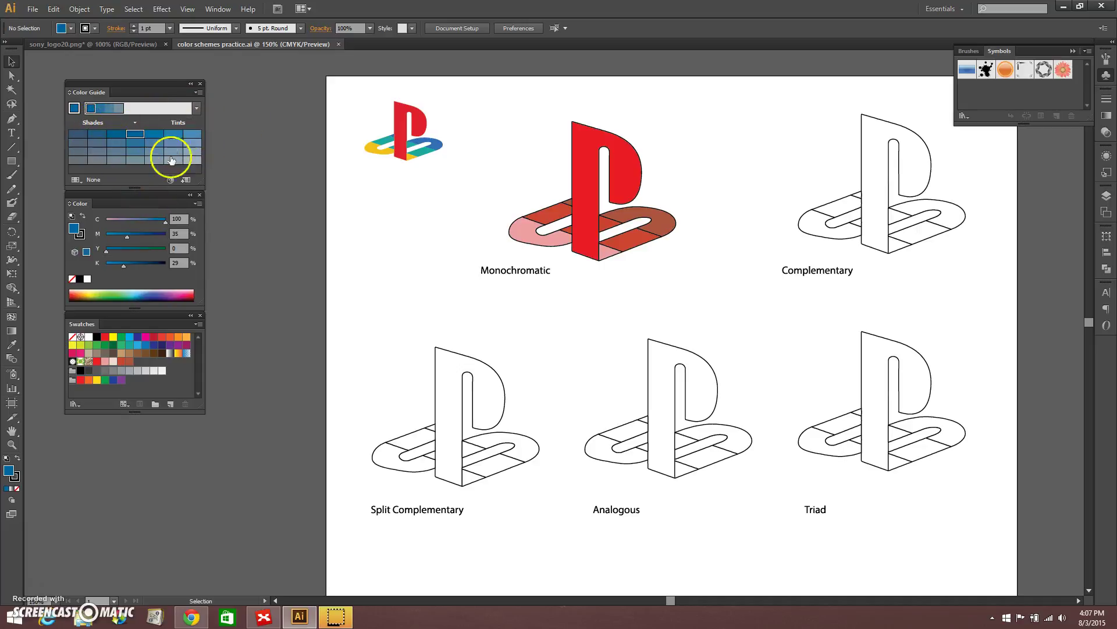
Step: Apply the Complementary harmony rule to the blue base color
{"action": "left_click", "coordinate": [196, 108]}
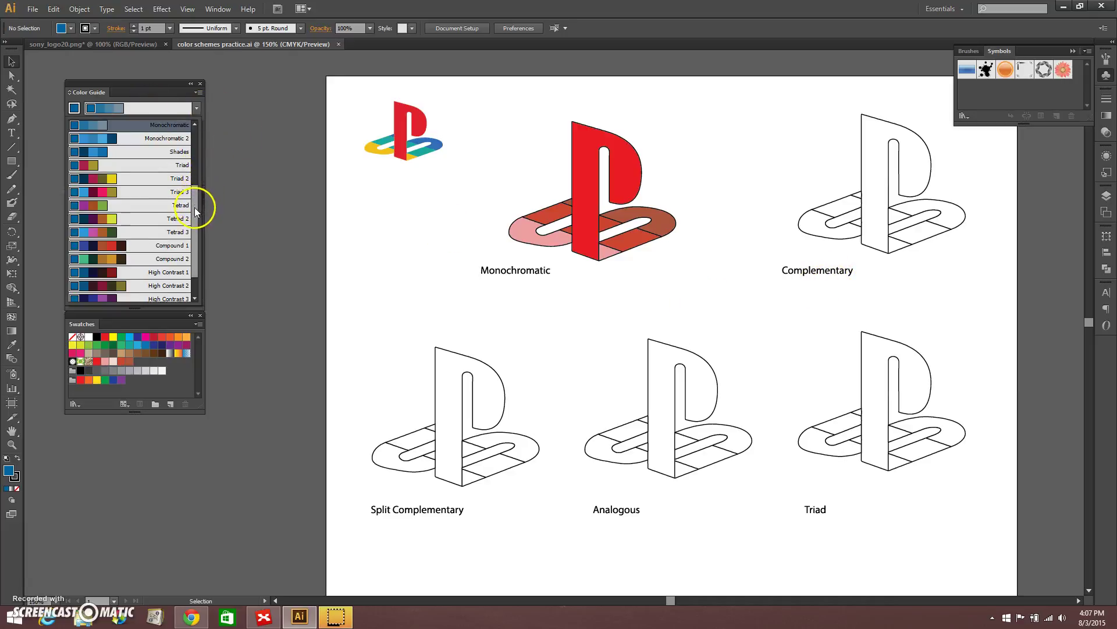
{"action": "scroll", "coordinate": [195, 205], "scroll_direction": "down", "scroll_amount": 2}
{"action": "scroll", "coordinate": [195, 195], "scroll_direction": "up", "scroll_amount": 5}
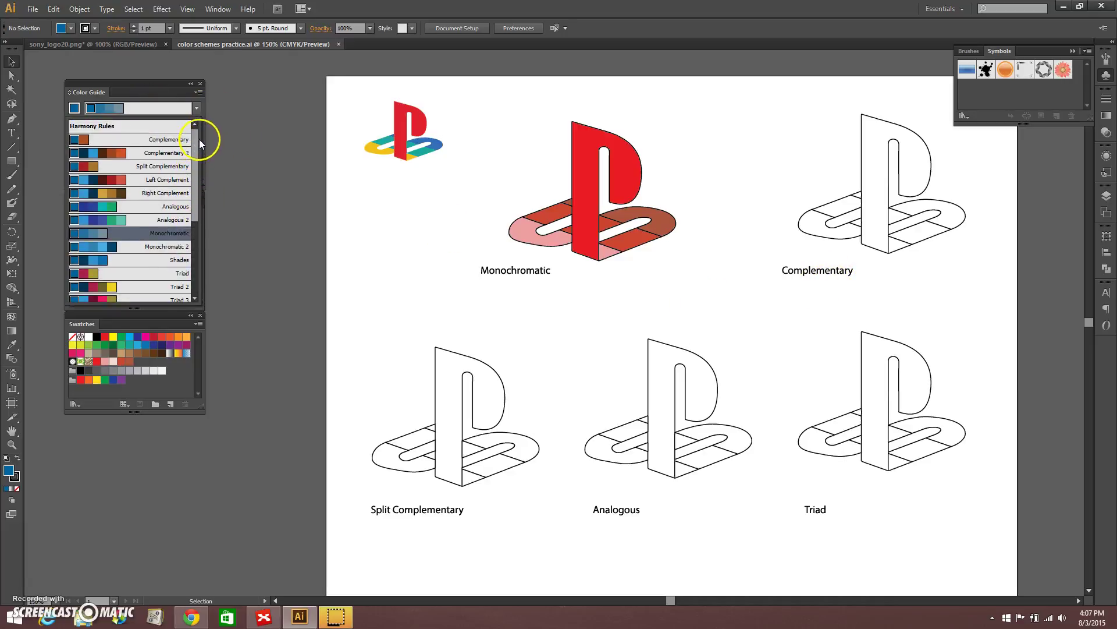
{"action": "left_click", "coordinate": [170, 140]}
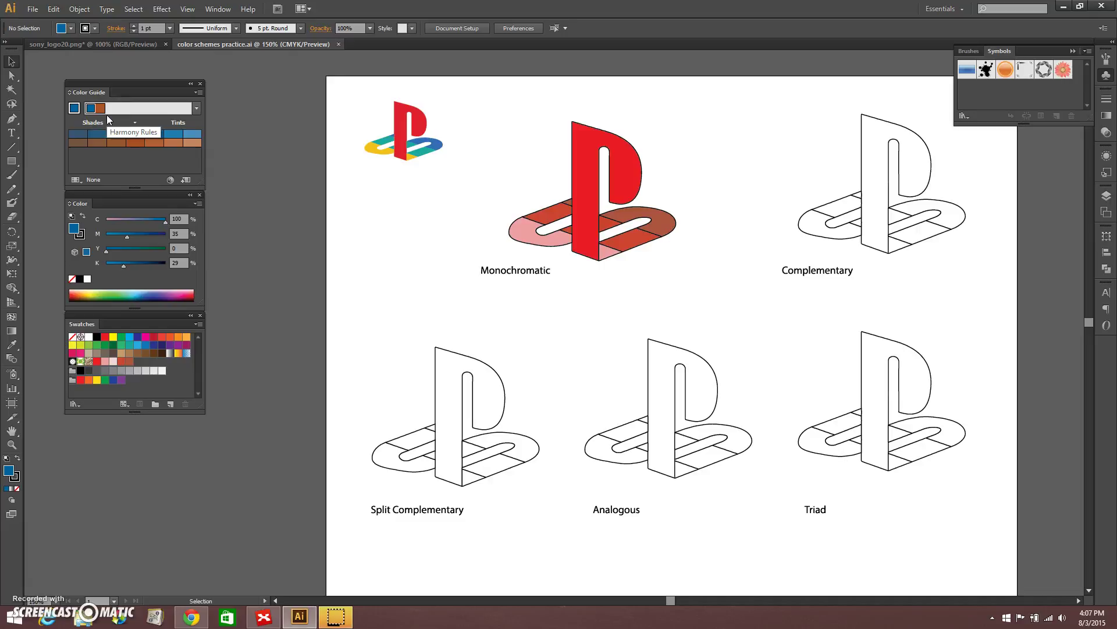
{"action": "left_click_drag", "start_coordinate": [89, 108], "coordinate": [99, 111]}
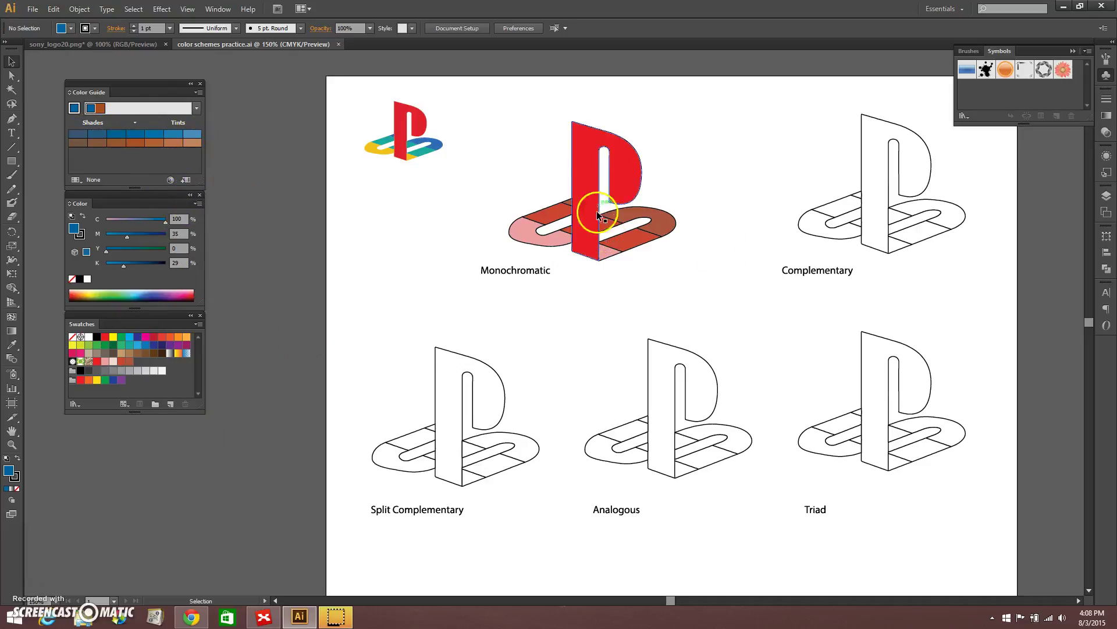
Step: Add the base blue, its orange-brown complement, the lightest tint of each and a dark blue shade from the Color Guide to the Swatches
{"action": "left_click_drag", "start_coordinate": [136, 134], "coordinate": [156, 364]}
{"action": "left_click_drag", "start_coordinate": [132, 143], "coordinate": [173, 360]}
{"action": "left_click_drag", "start_coordinate": [195, 137], "coordinate": [160, 366]}
{"action": "left_click_drag", "start_coordinate": [192, 143], "coordinate": [165, 362]}
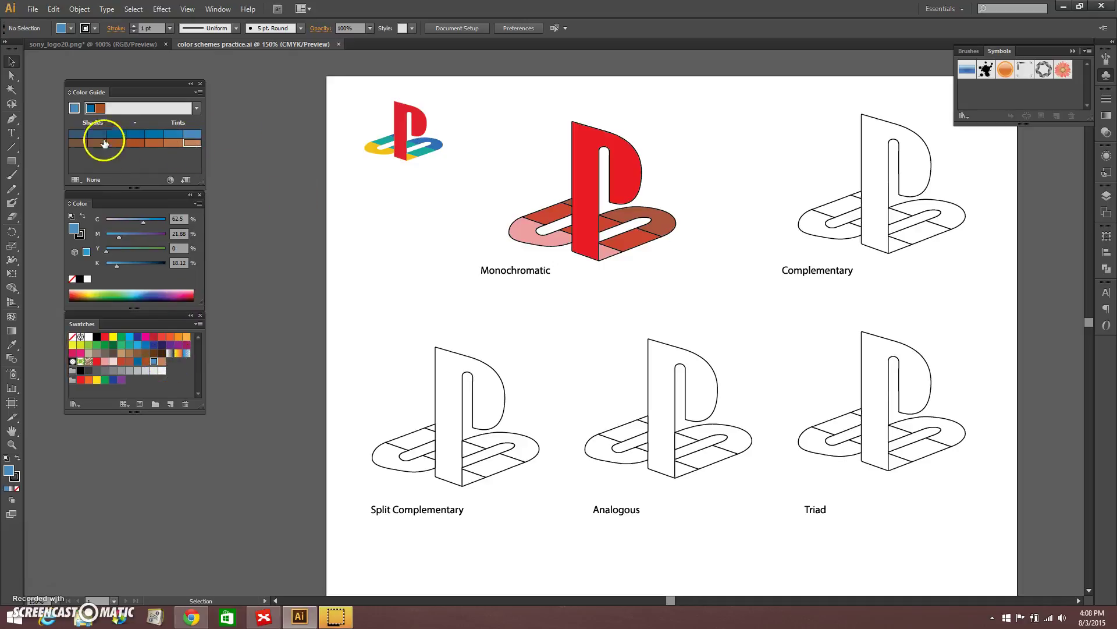
{"action": "left_click_drag", "start_coordinate": [97, 135], "coordinate": [151, 372]}
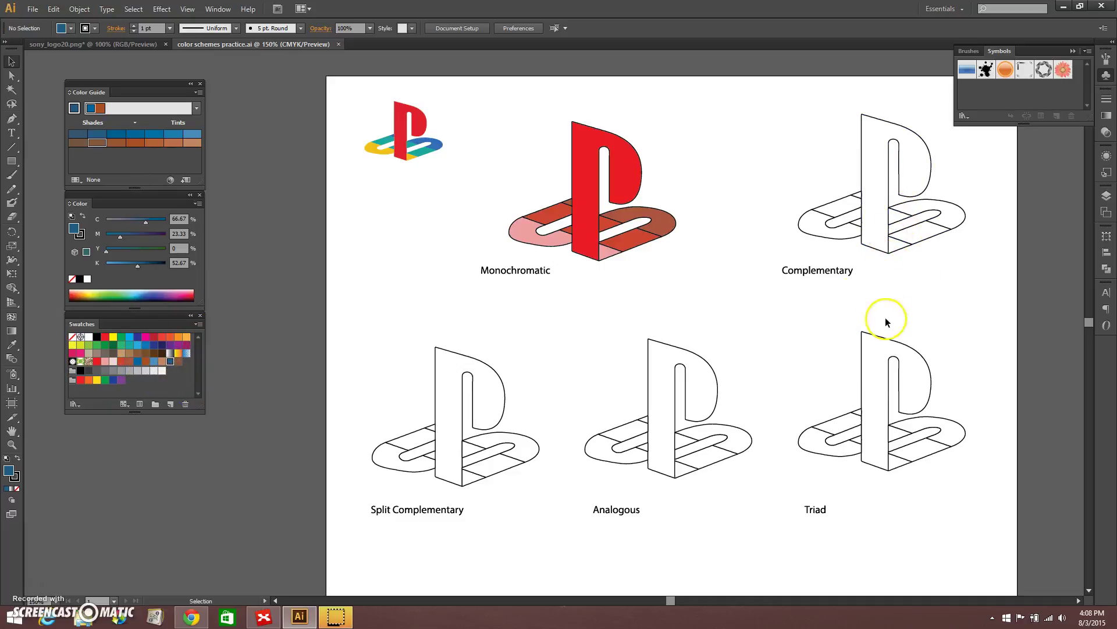
Step: Fill the Complementary logo's P with the base blue, and its lower-left curve and small base triangle with the light orange-brown swatch
{"action": "left_click", "coordinate": [893, 174]}
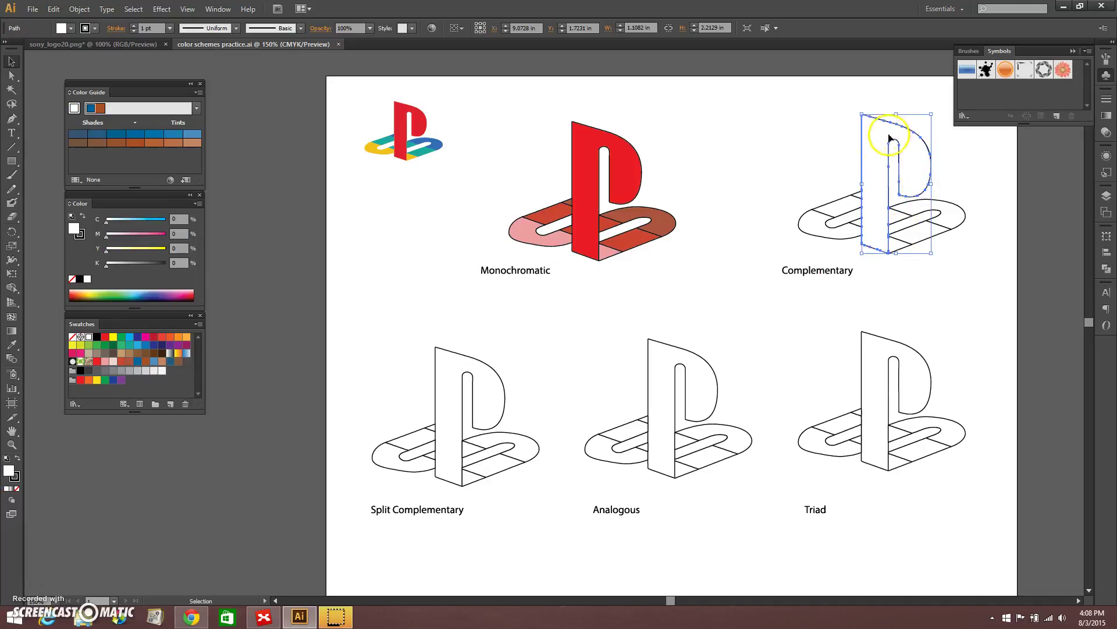
{"action": "left_click", "coordinate": [137, 361]}
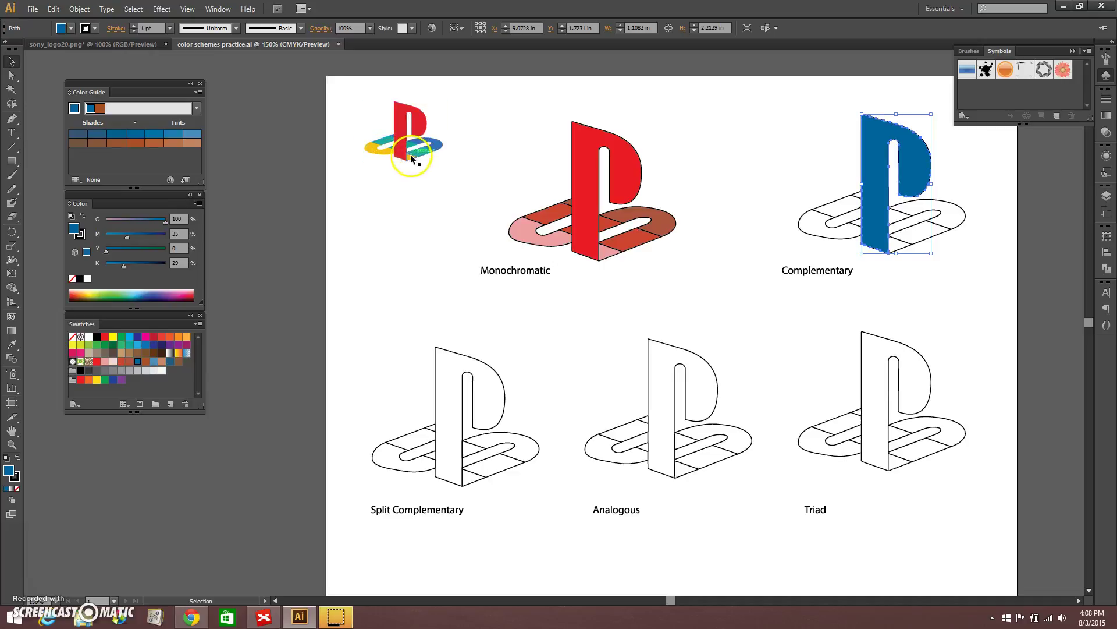
{"action": "left_click", "coordinate": [812, 235]}
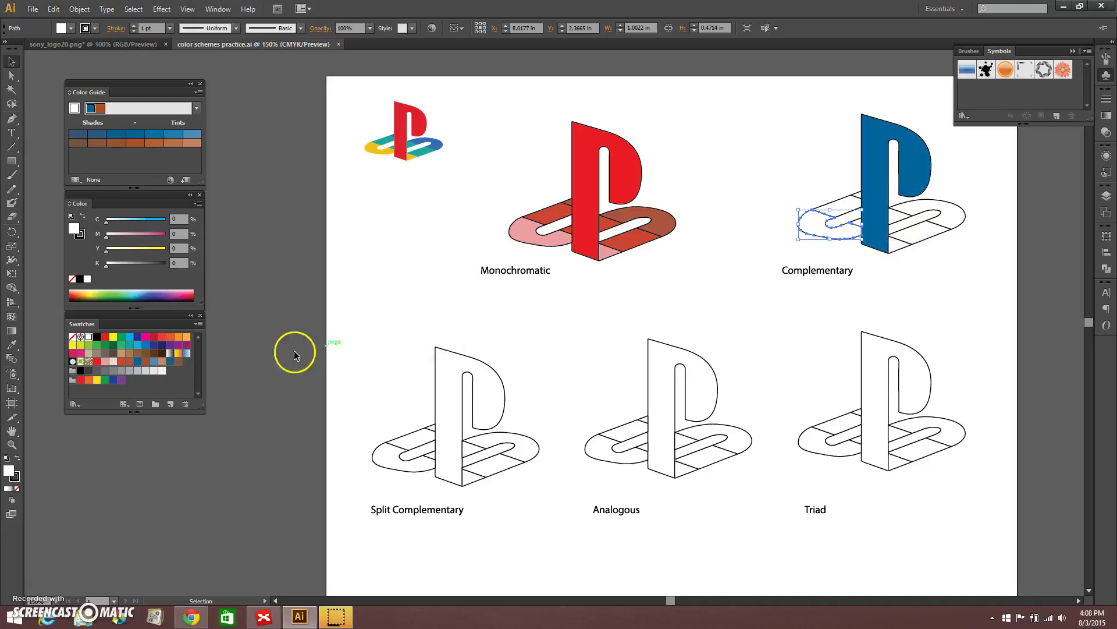
{"action": "left_click", "coordinate": [163, 362]}
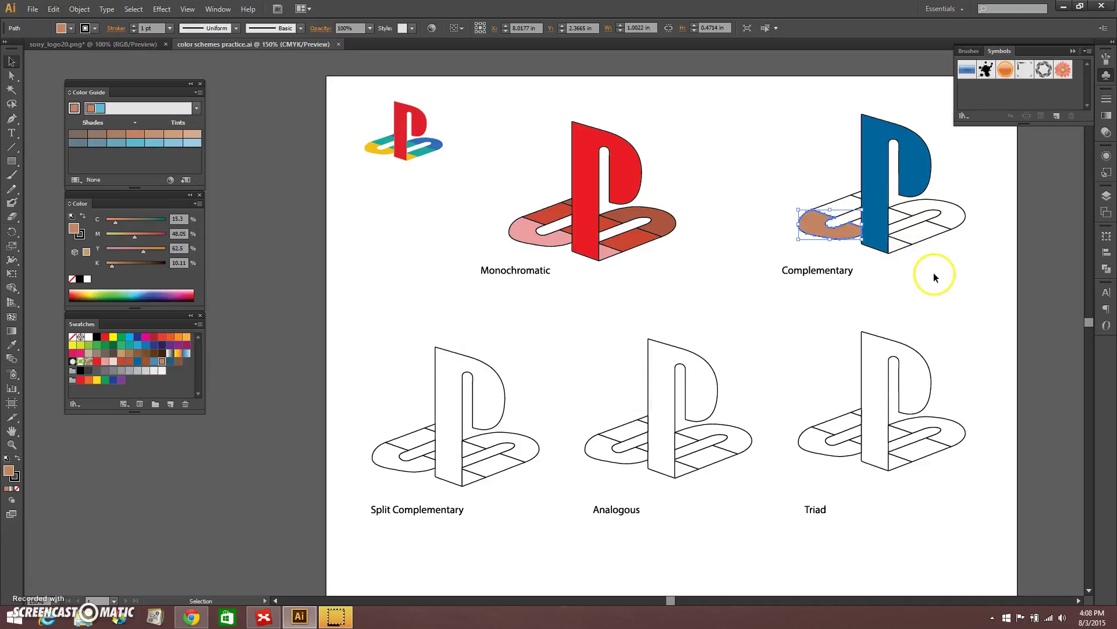
{"action": "left_click", "coordinate": [902, 244]}
{"action": "left_click", "coordinate": [157, 362]}
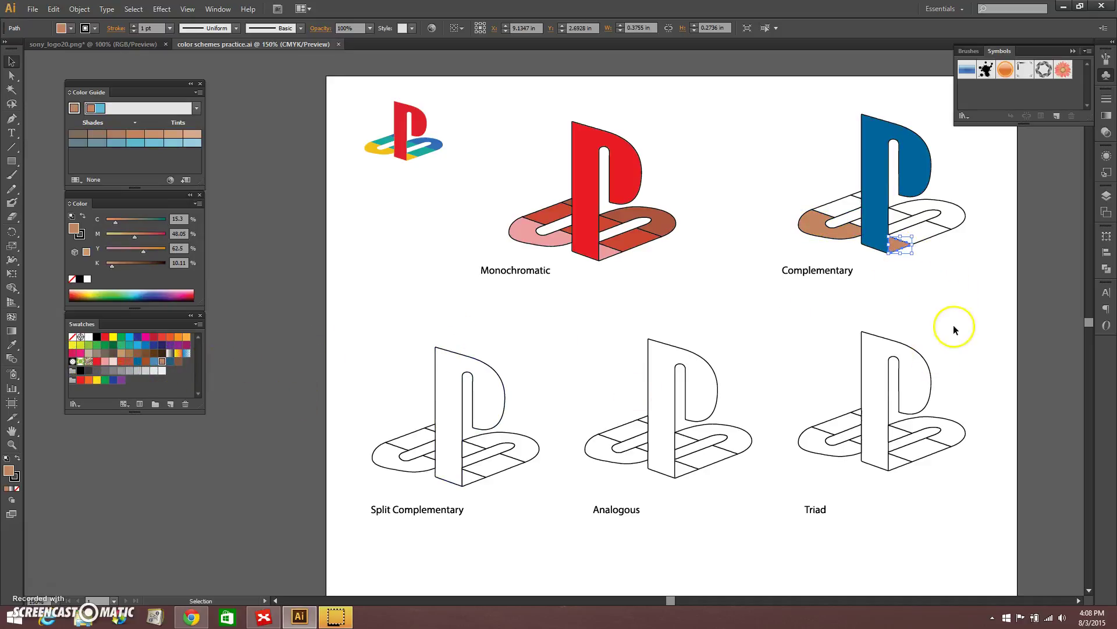
{"action": "left_click", "coordinate": [954, 303]}
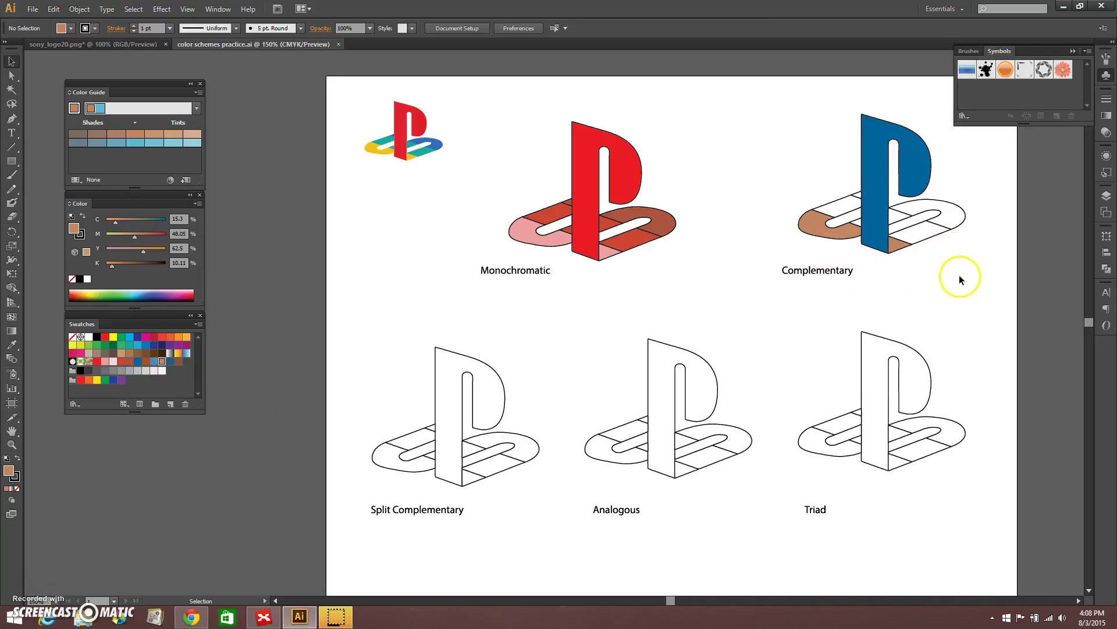
Step: Set the Color Guide options to 5 steps and 66% variation
{"action": "left_click", "coordinate": [930, 252]}
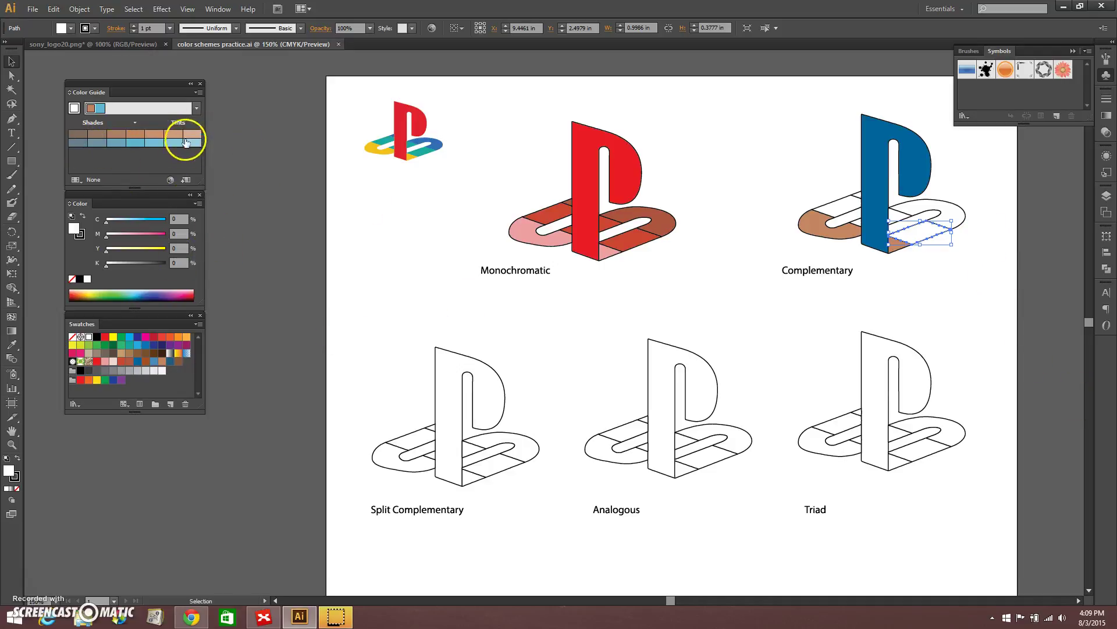
{"action": "left_click", "coordinate": [198, 92]}
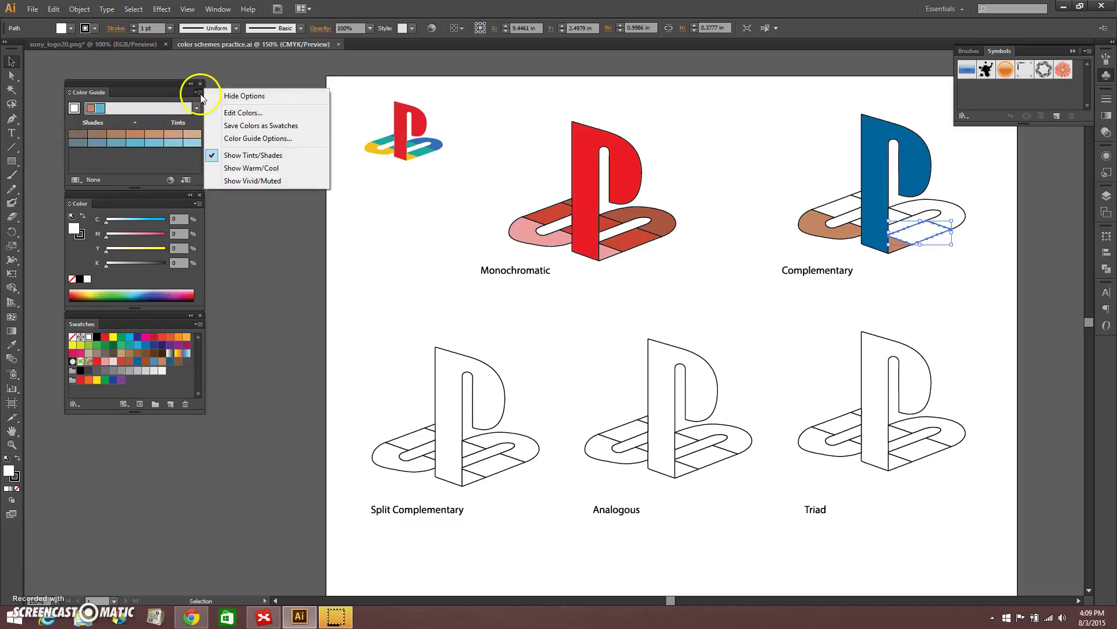
{"action": "left_click", "coordinate": [258, 139]}
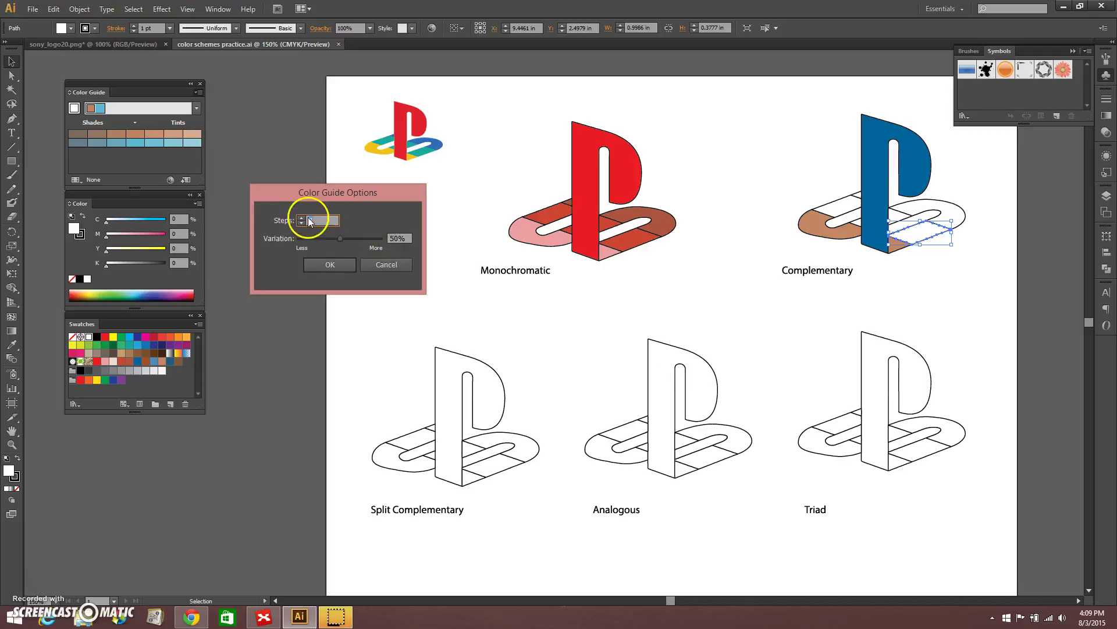
{"action": "left_click", "coordinate": [299, 218]}
{"action": "left_click", "coordinate": [299, 217]}
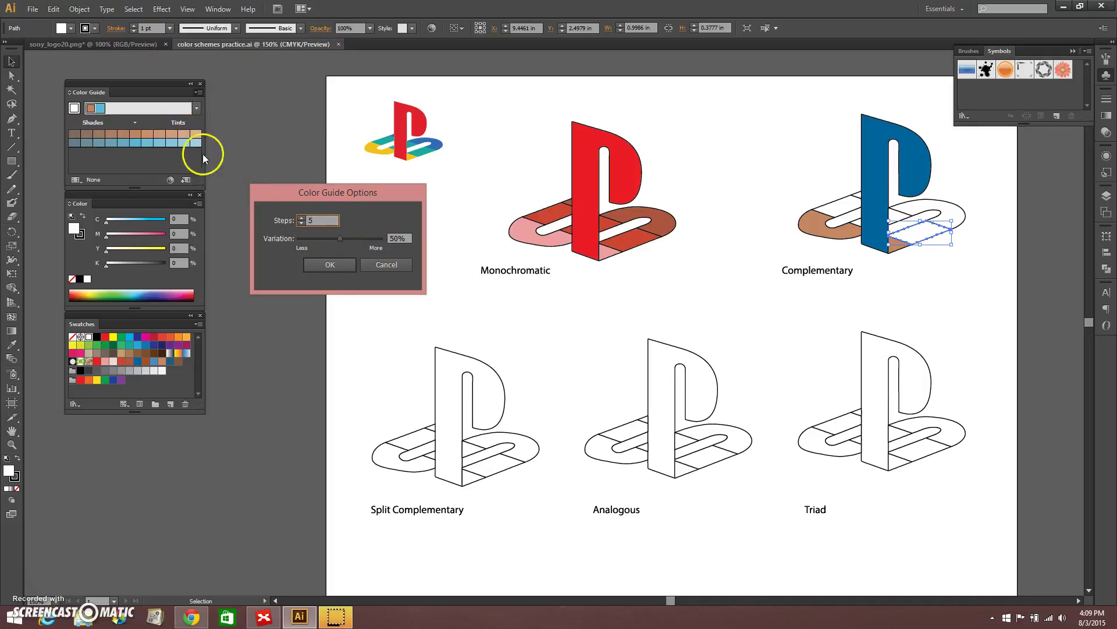
{"action": "left_click_drag", "start_coordinate": [339, 239], "coordinate": [349, 239]}
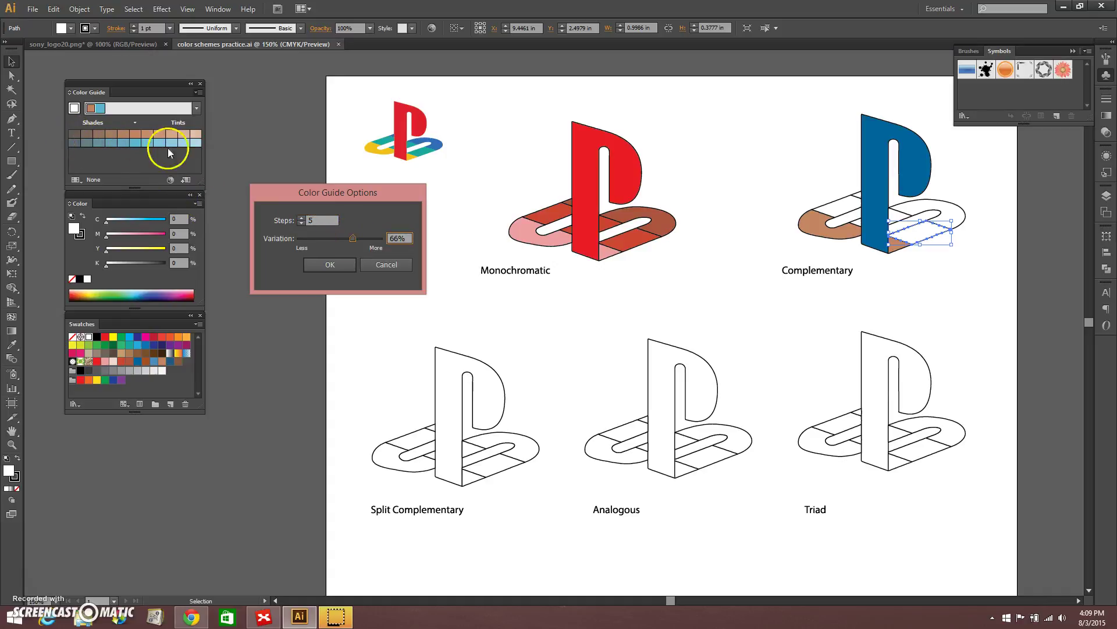
{"action": "left_click", "coordinate": [338, 256]}
{"action": "key", "text": "Return"}
Step: Add the palest tan and palest blue to the Swatches, plus the lightest tint based on the orange-brown swatch
{"action": "left_click_drag", "start_coordinate": [198, 135], "coordinate": [171, 377]}
{"action": "left_click_drag", "start_coordinate": [198, 142], "coordinate": [181, 343]}
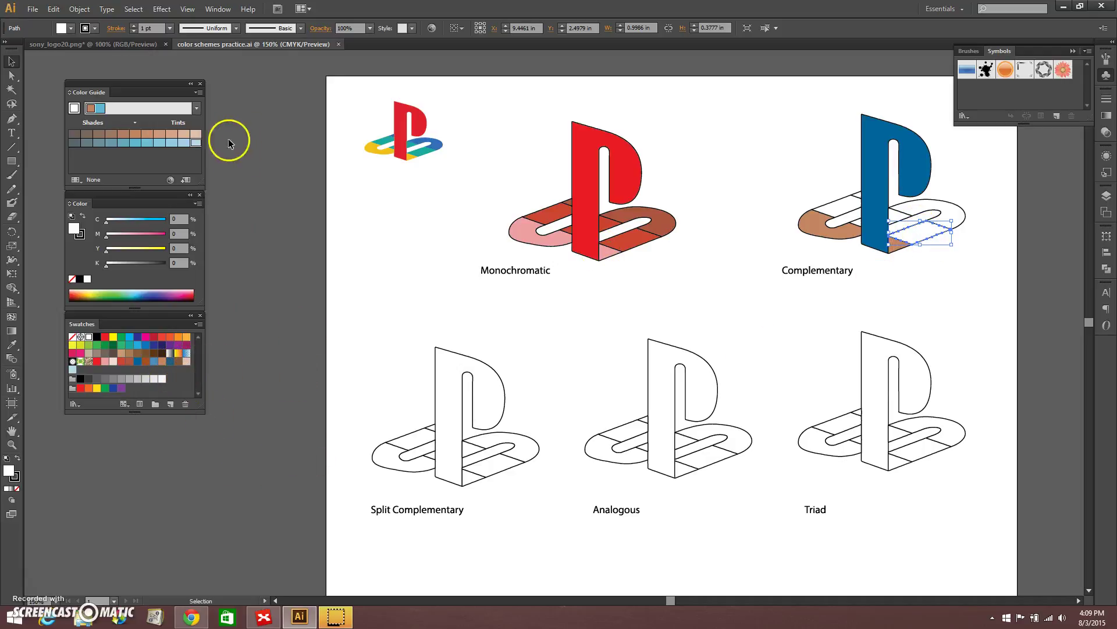
{"action": "left_click", "coordinate": [946, 284]}
{"action": "left_click", "coordinate": [146, 360]}
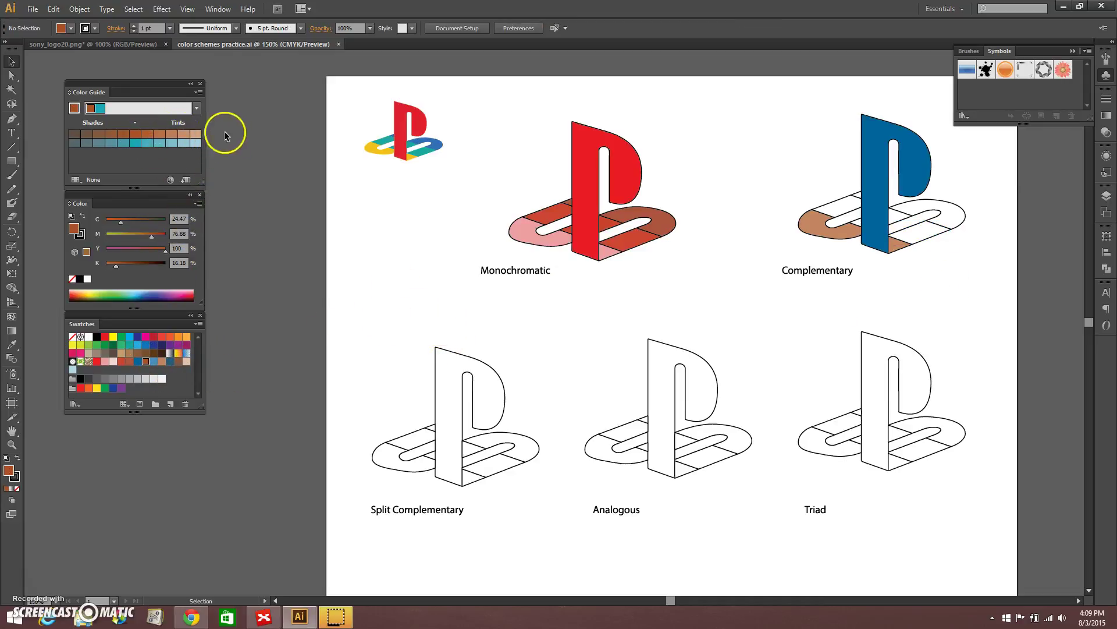
{"action": "left_click_drag", "start_coordinate": [195, 137], "coordinate": [179, 352]}
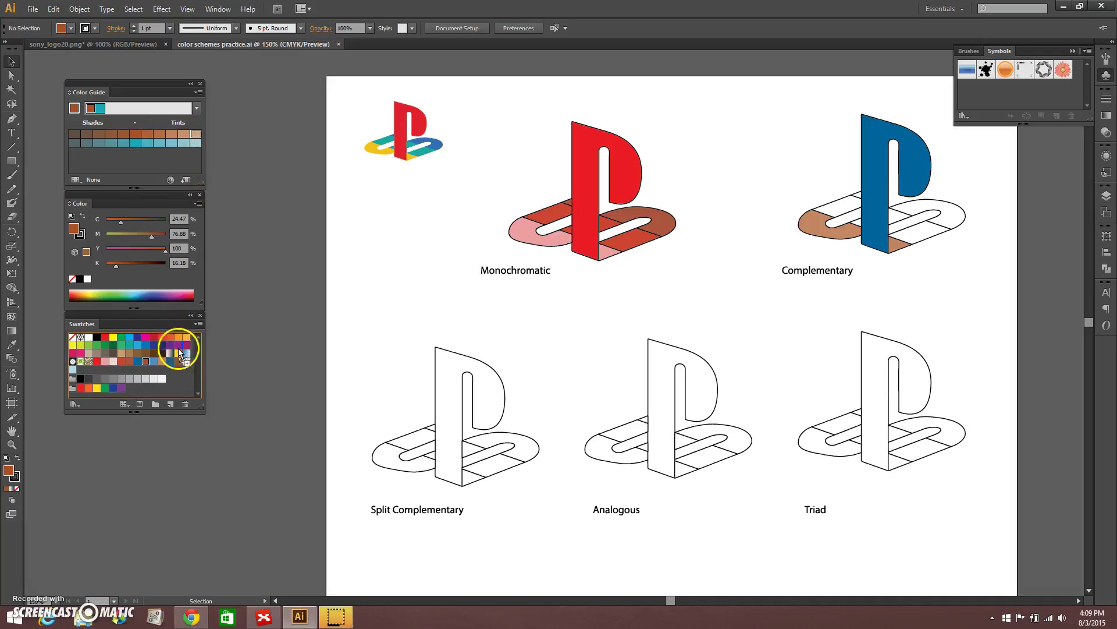
Step: Fill the Complementary logo's lower-right band, the small inner piece beside the P and the upper-left band with the newly added tan swatch
{"action": "left_click_drag", "start_coordinate": [88, 336], "coordinate": [929, 234]}
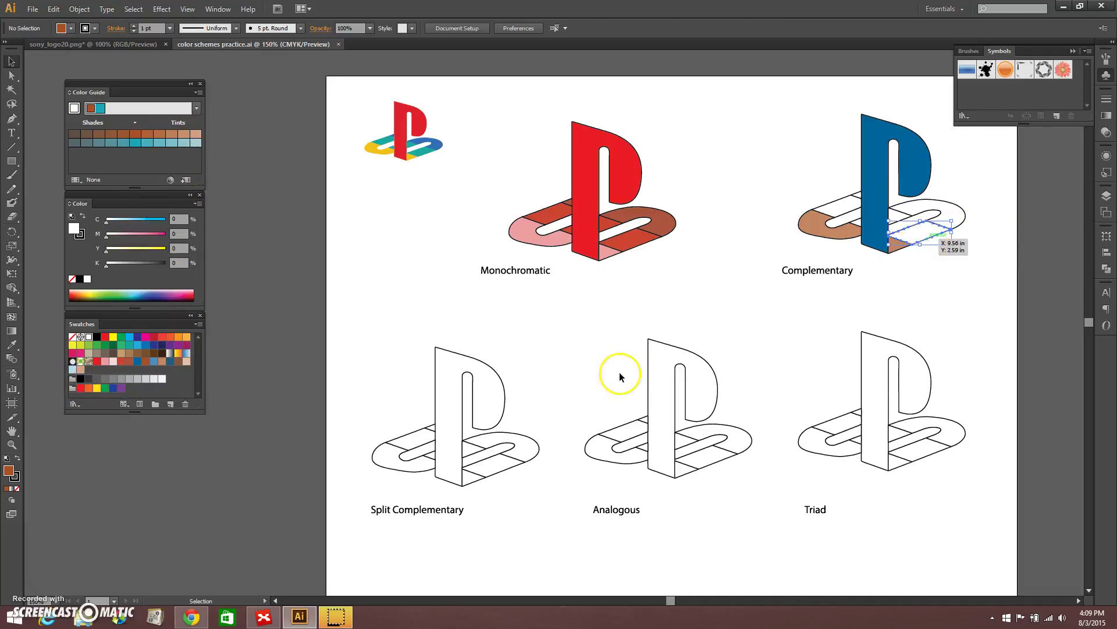
{"action": "left_click", "coordinate": [80, 369]}
{"action": "left_click", "coordinate": [901, 216]}
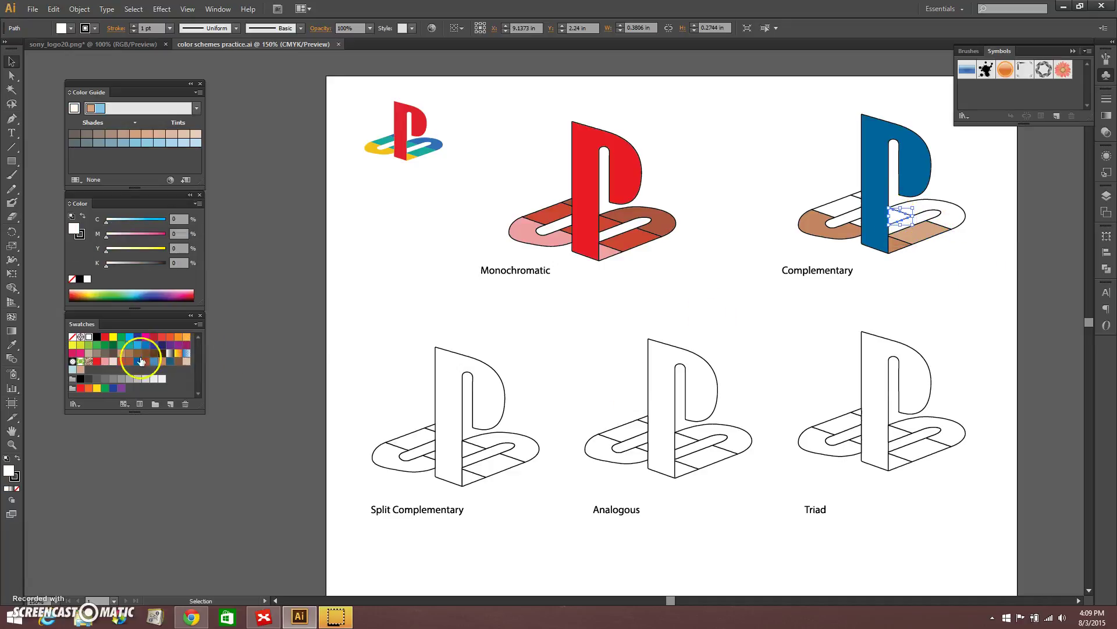
{"action": "left_click", "coordinate": [847, 207]}
{"action": "left_click", "coordinate": [85, 372]}
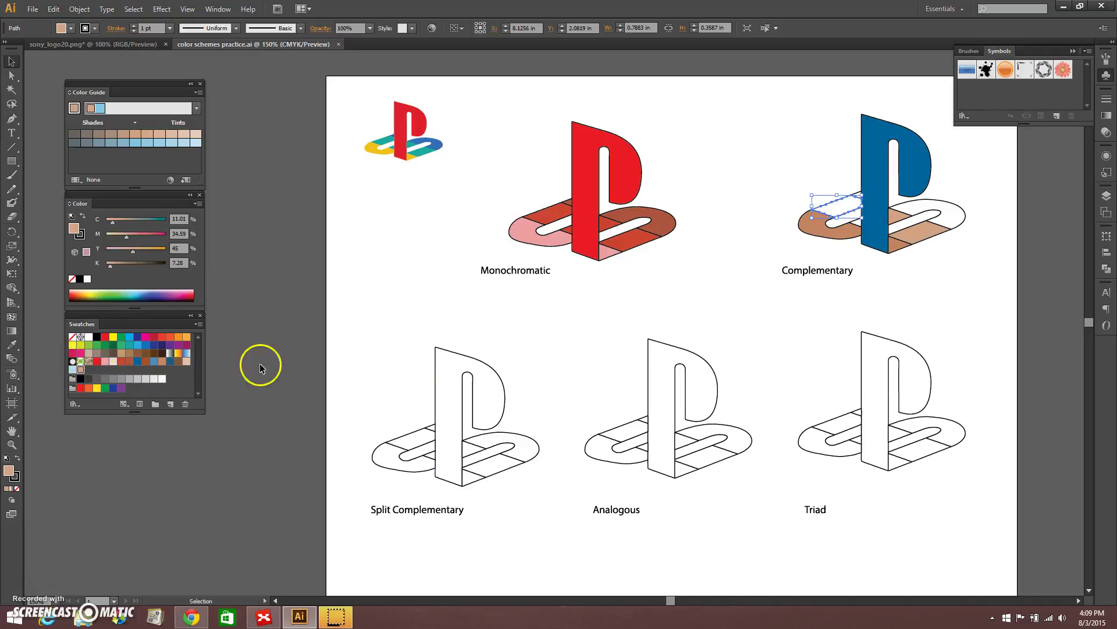
Step: Fill the Complementary logo's right upper curve and the small piece left of the P above the tan band with the dark blue swatch
{"action": "left_click", "coordinate": [957, 226]}
{"action": "left_click", "coordinate": [933, 213]}
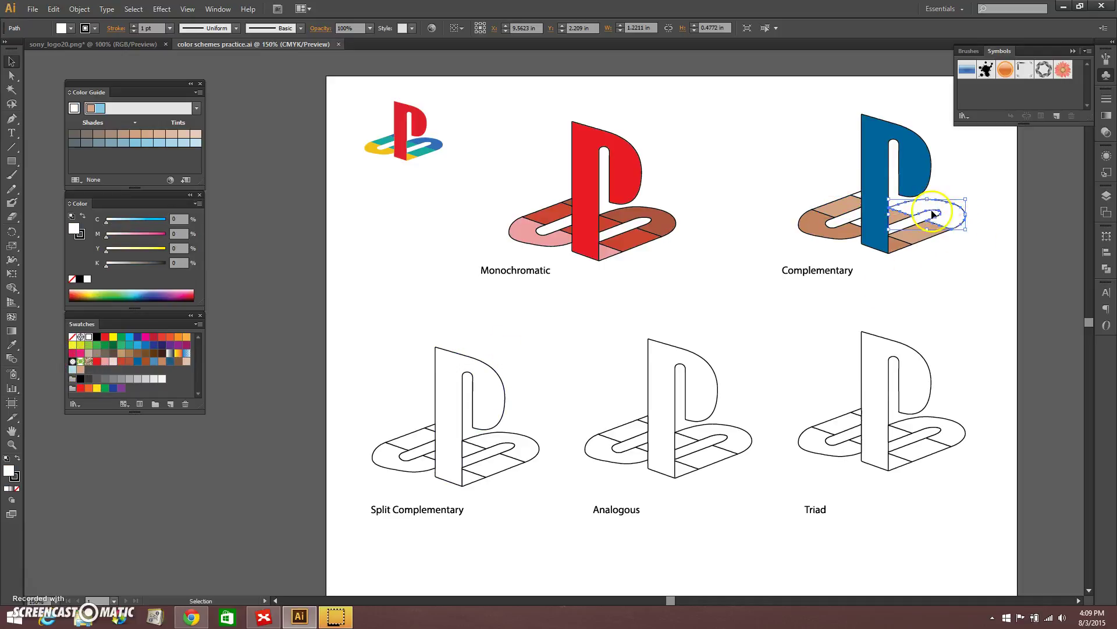
{"action": "left_click", "coordinate": [171, 362]}
{"action": "left_click", "coordinate": [856, 194]}
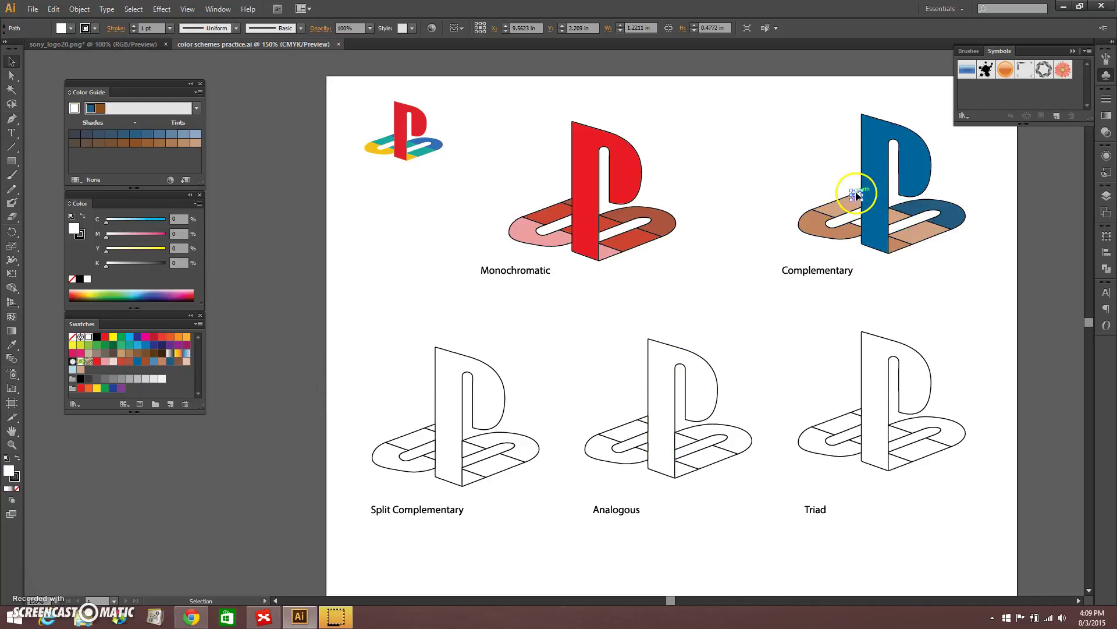
{"action": "left_click", "coordinate": [169, 362]}
{"action": "left_click", "coordinate": [914, 301]}
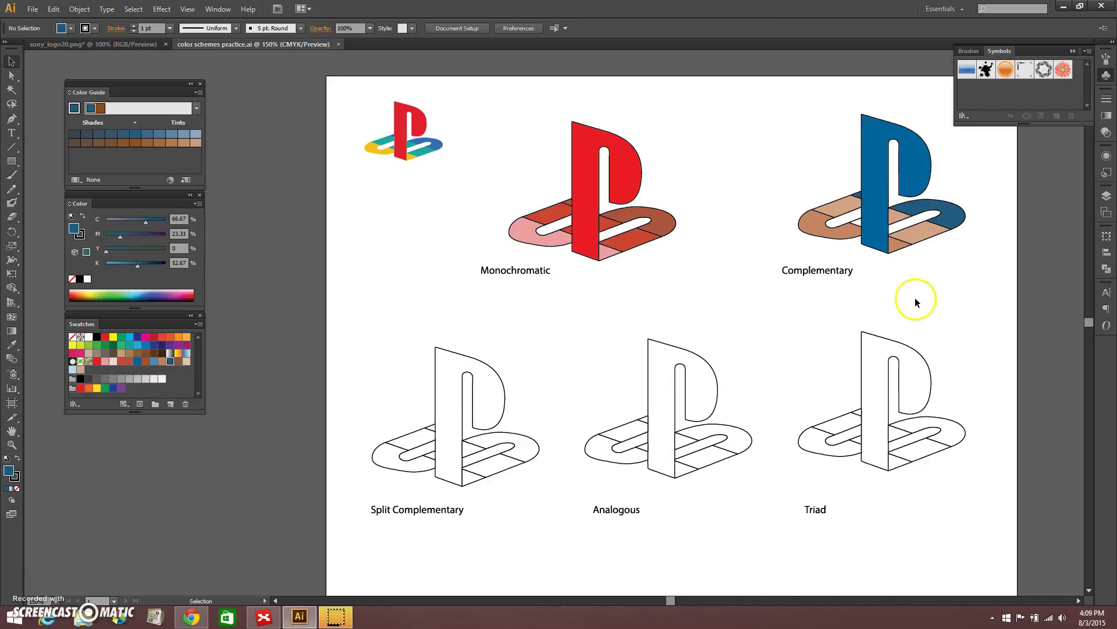